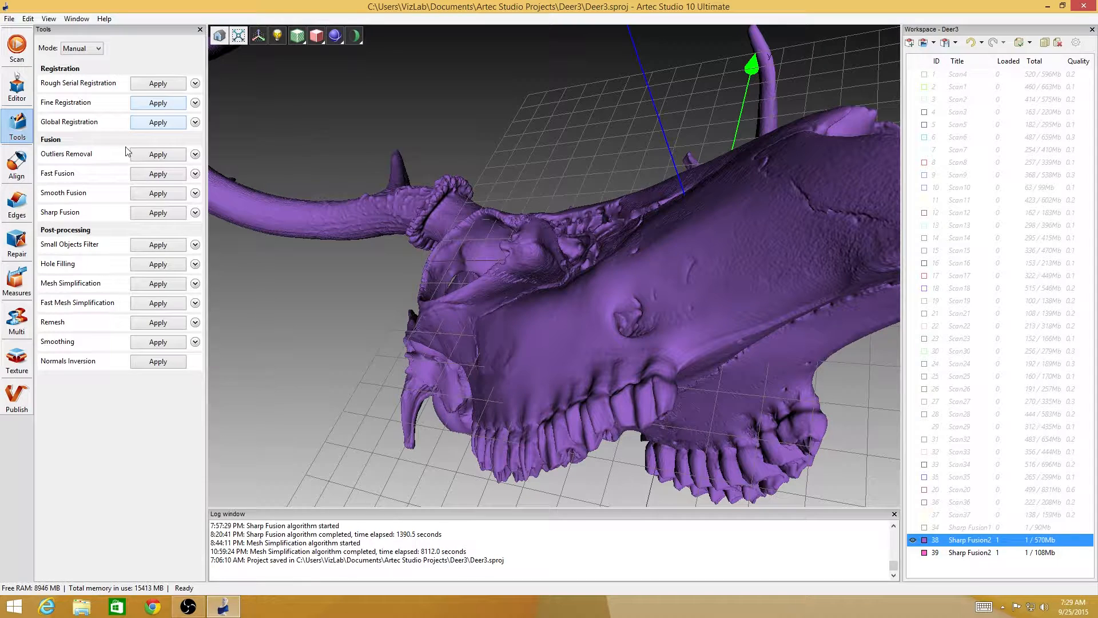
# Expand the Sharp Fusion settings and view the project statistics for the 570 MB Sharp Fusion2 scan
pyautogui.click(196, 213)
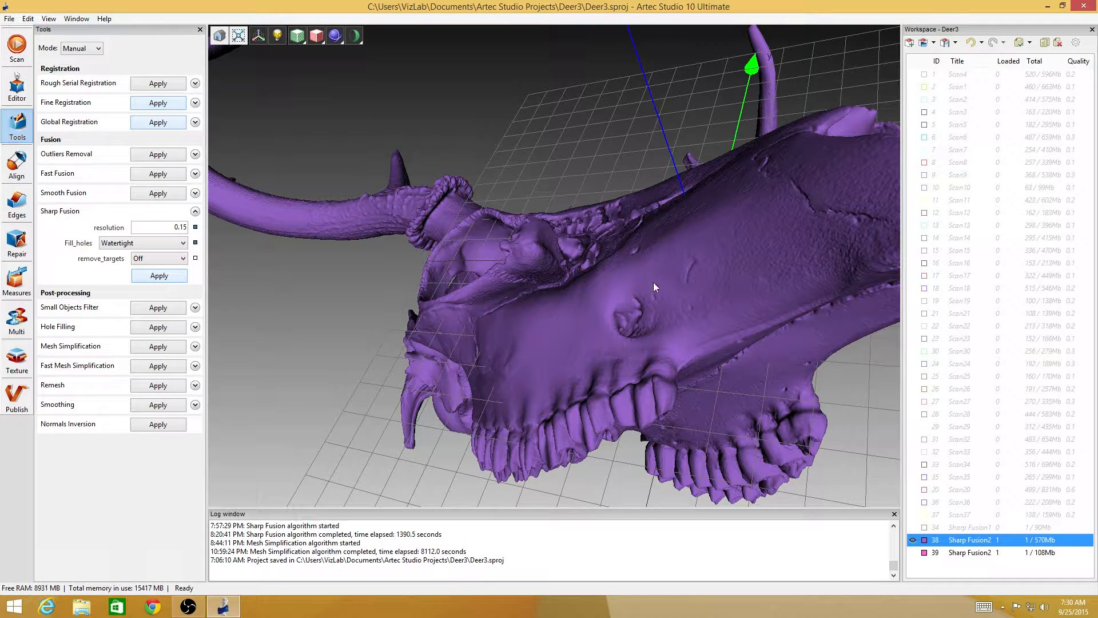
pyautogui.rightClick(966, 540)
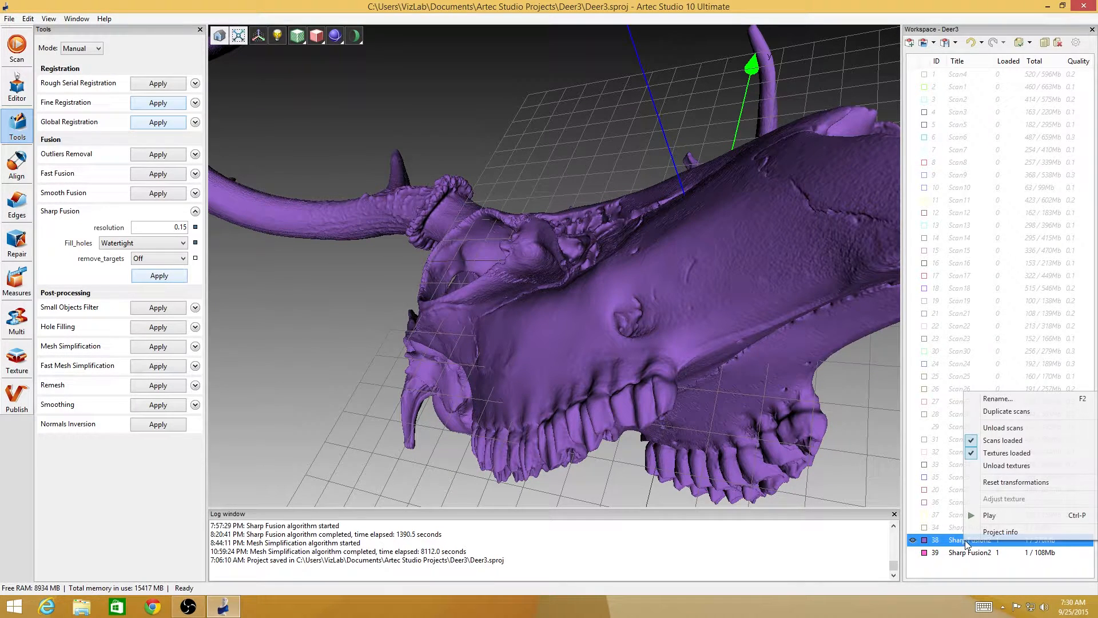
pyautogui.click(1016, 534)
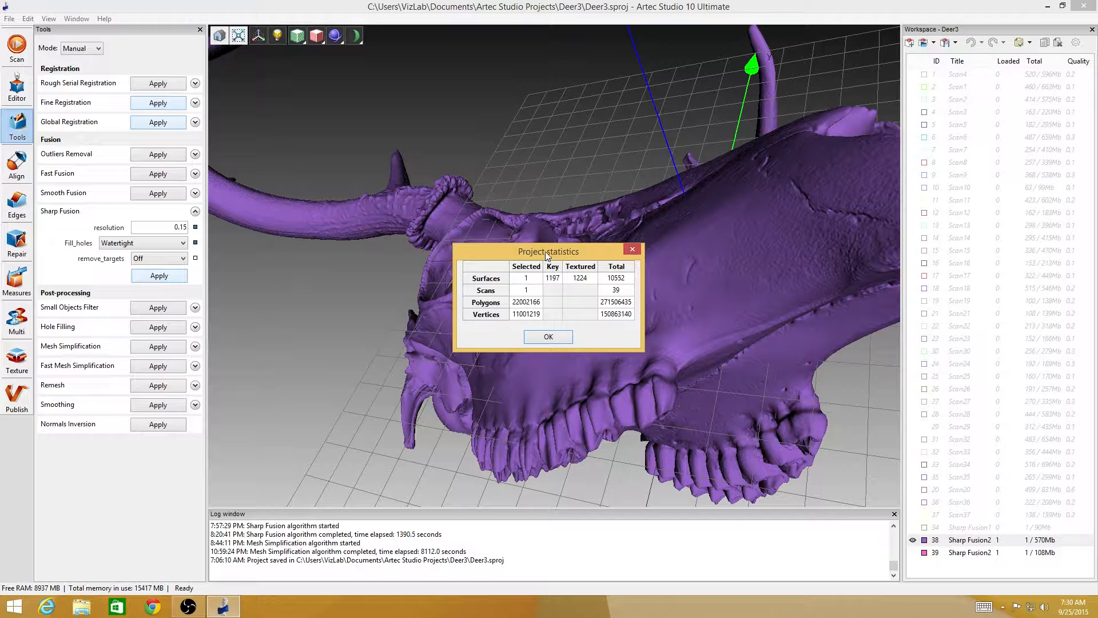
pyautogui.click(632, 250)
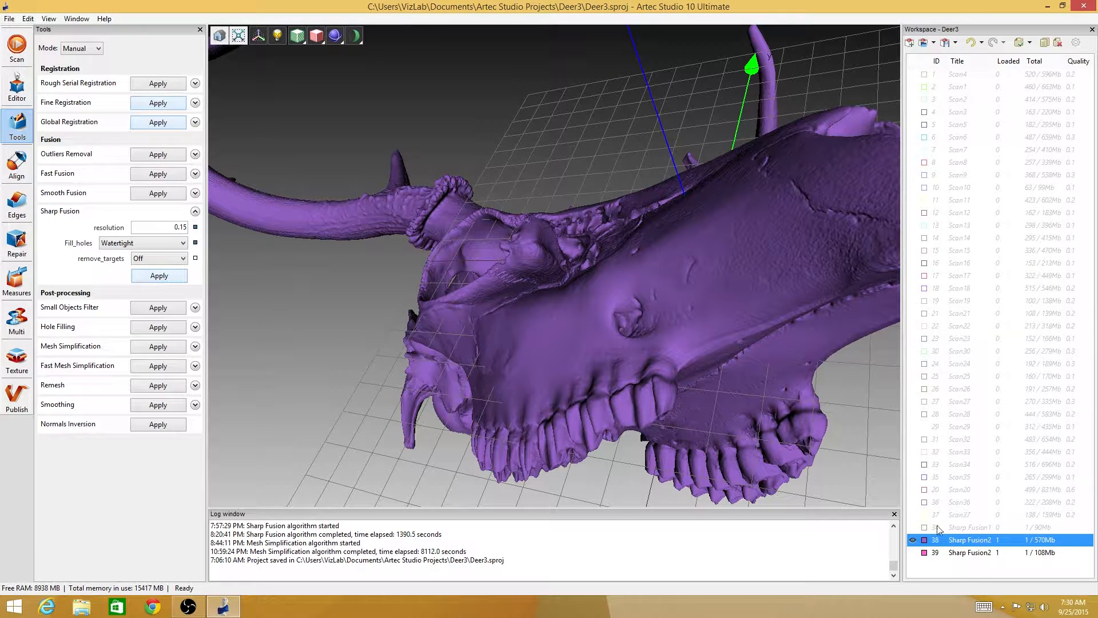
# Display the simplified Sharp Fusion2 mesh with ID 39 and hide the 570 MB mesh with ID 38
pyautogui.click(913, 552)
pyautogui.click(913, 540)
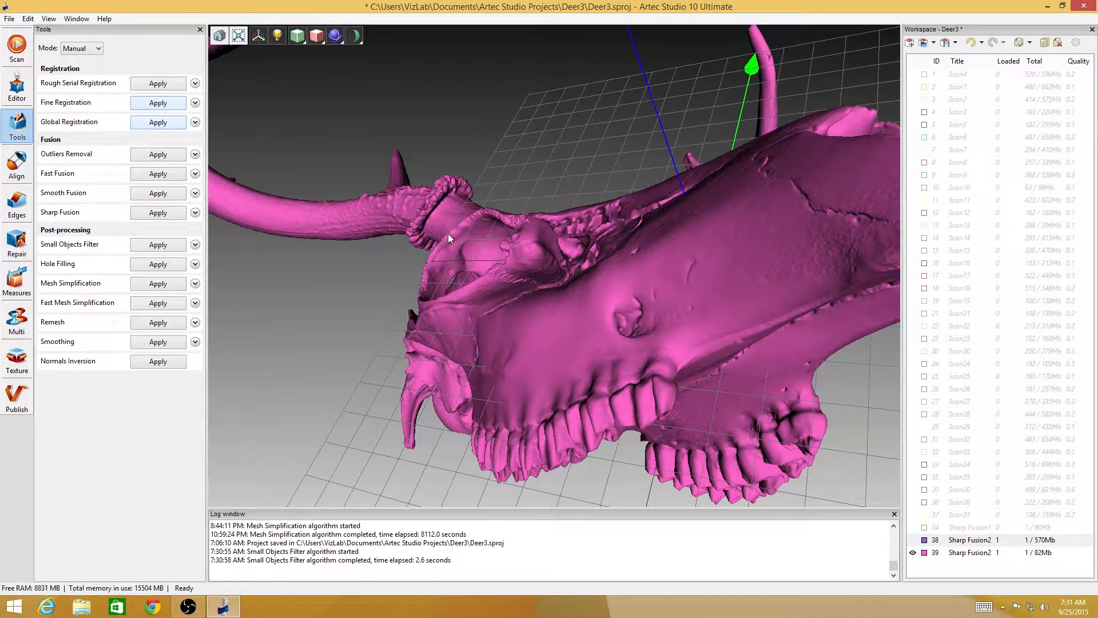
# Examine the antlers, skull, eye socket and teeth of the simplified deer mesh from several sides
pyautogui.moveTo(596, 105); pyautogui.dragTo(493, 246)
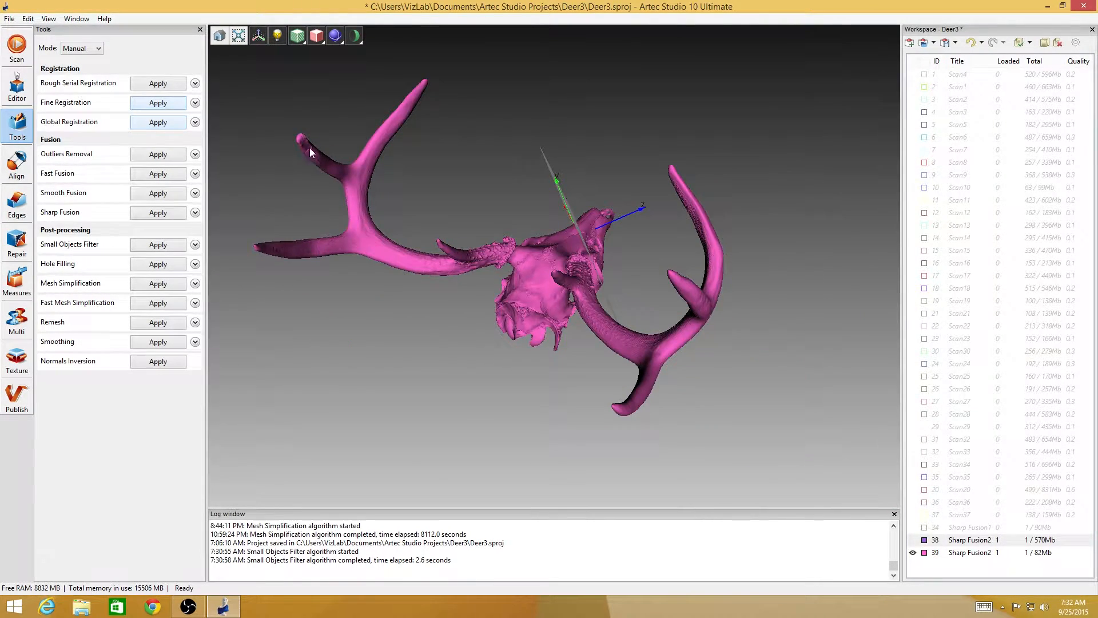
pyautogui.moveTo(310, 147); pyautogui.dragTo(486, 221)
pyautogui.scroll(10, 486, 221)
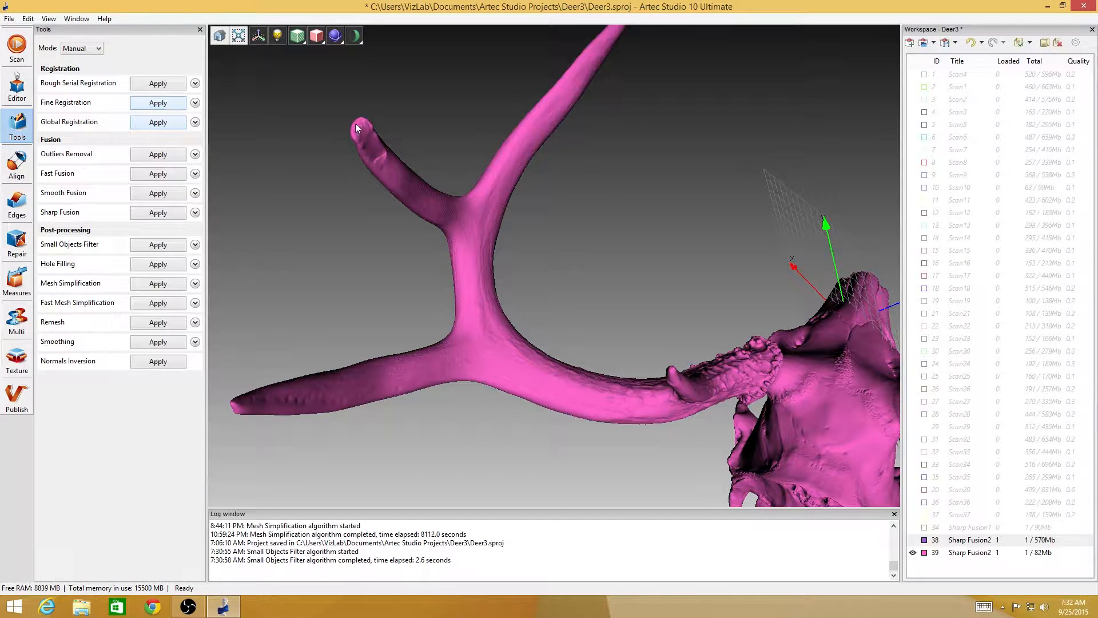
pyautogui.moveTo(812, 345); pyautogui.dragTo(558, 281)
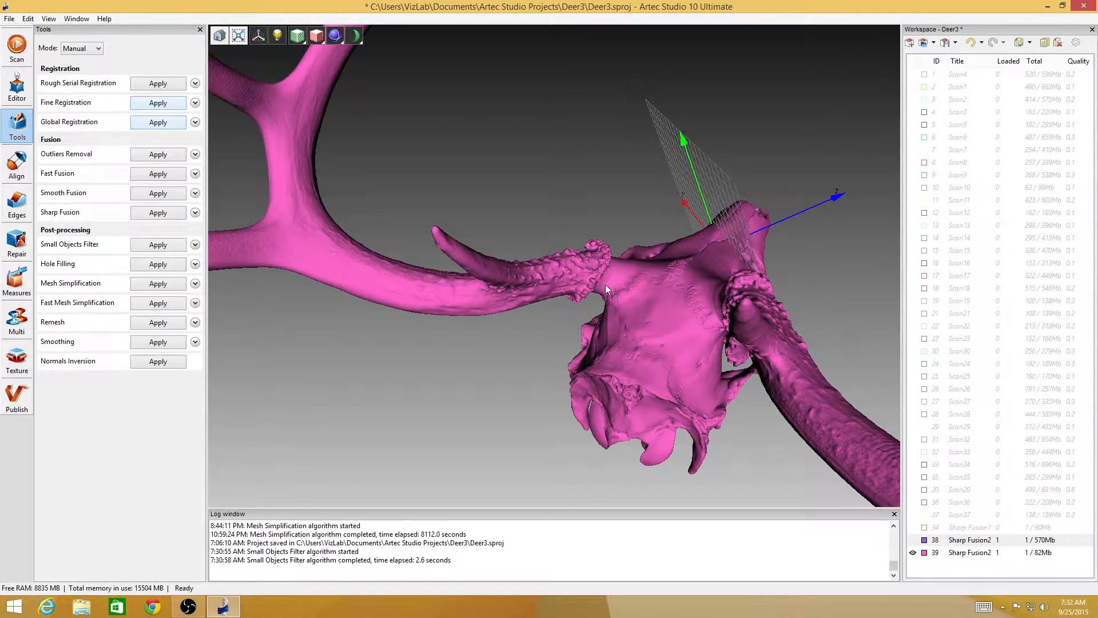
pyautogui.moveTo(690, 385); pyautogui.dragTo(644, 323)
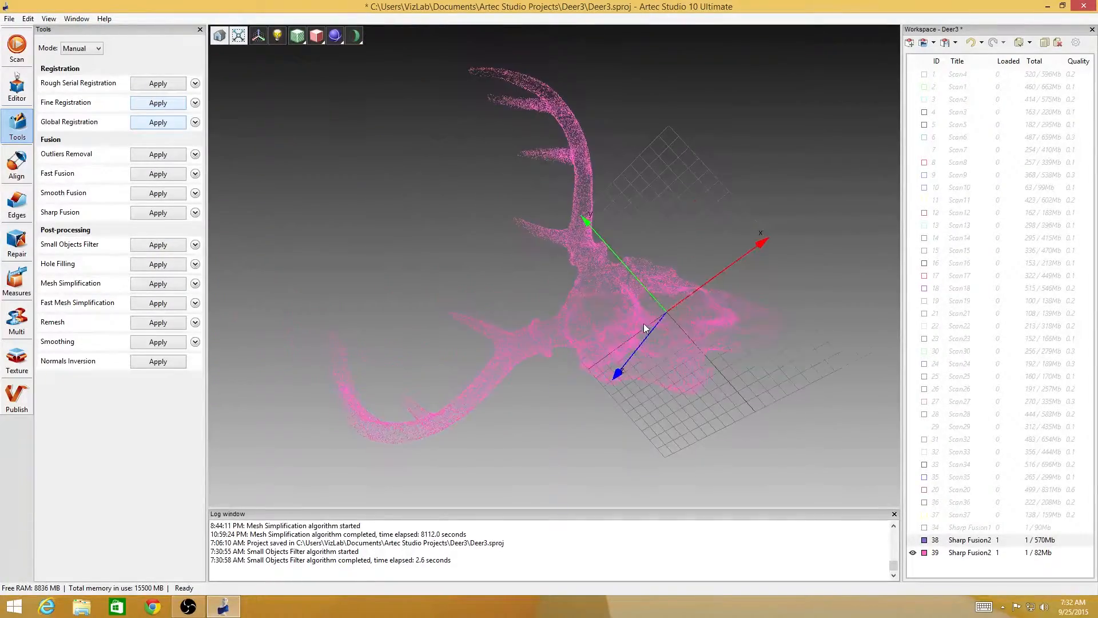
pyautogui.moveTo(626, 383); pyautogui.dragTo(720, 191)
pyautogui.moveTo(723, 249); pyautogui.dragTo(695, 391)
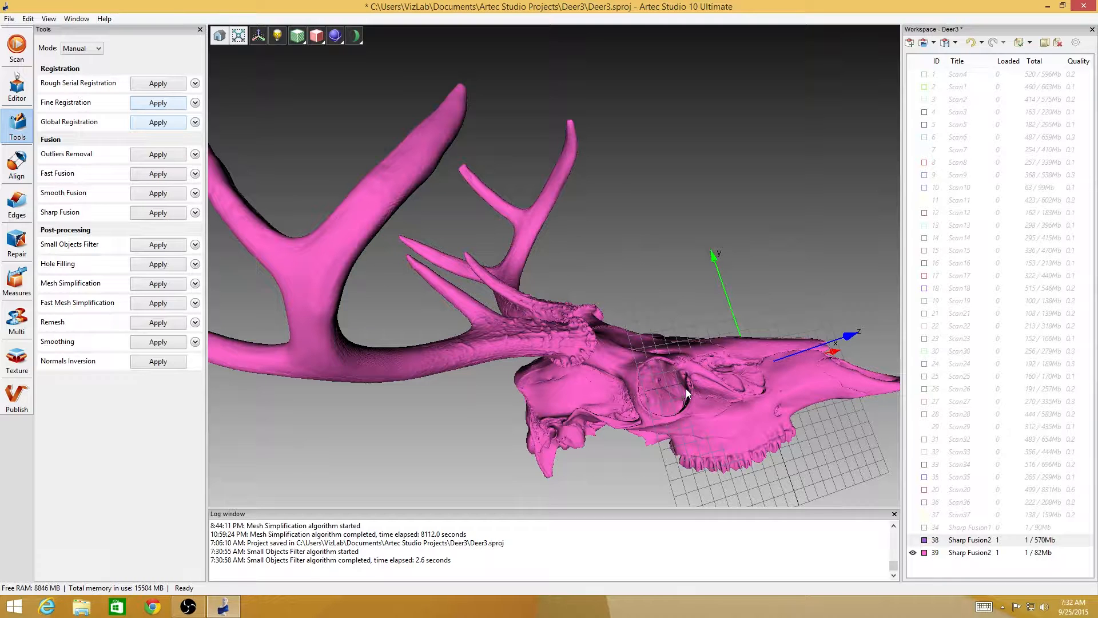
pyautogui.moveTo(716, 379); pyautogui.dragTo(618, 329)
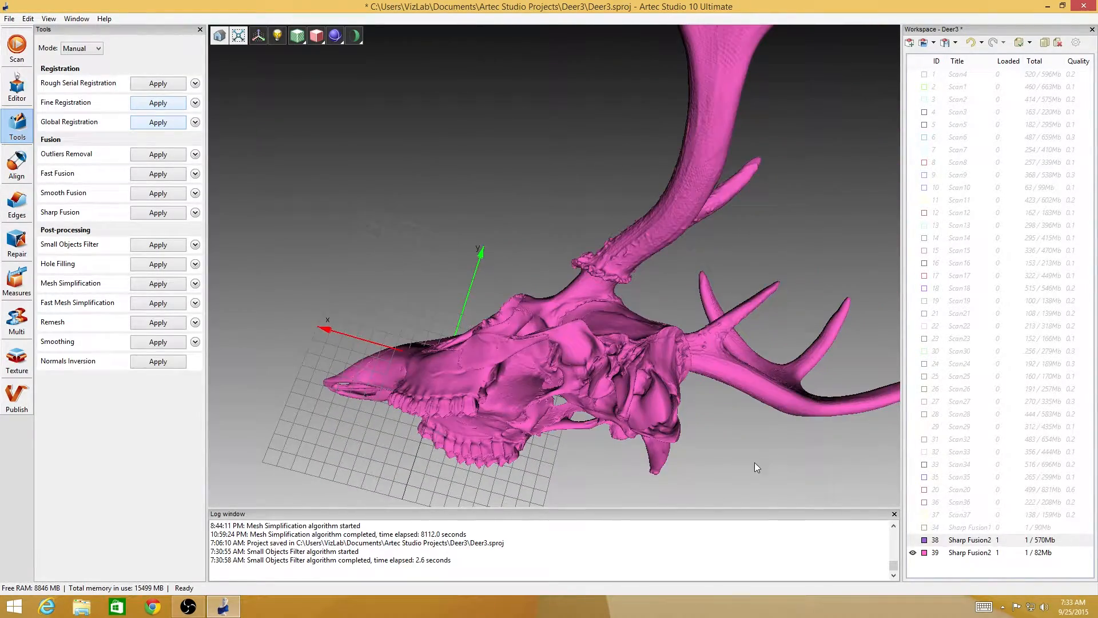
# Hide the 82 MB Sharp Fusion2 mesh and display the 570 MB one from the same viewpoint for comparison
pyautogui.click(973, 554)
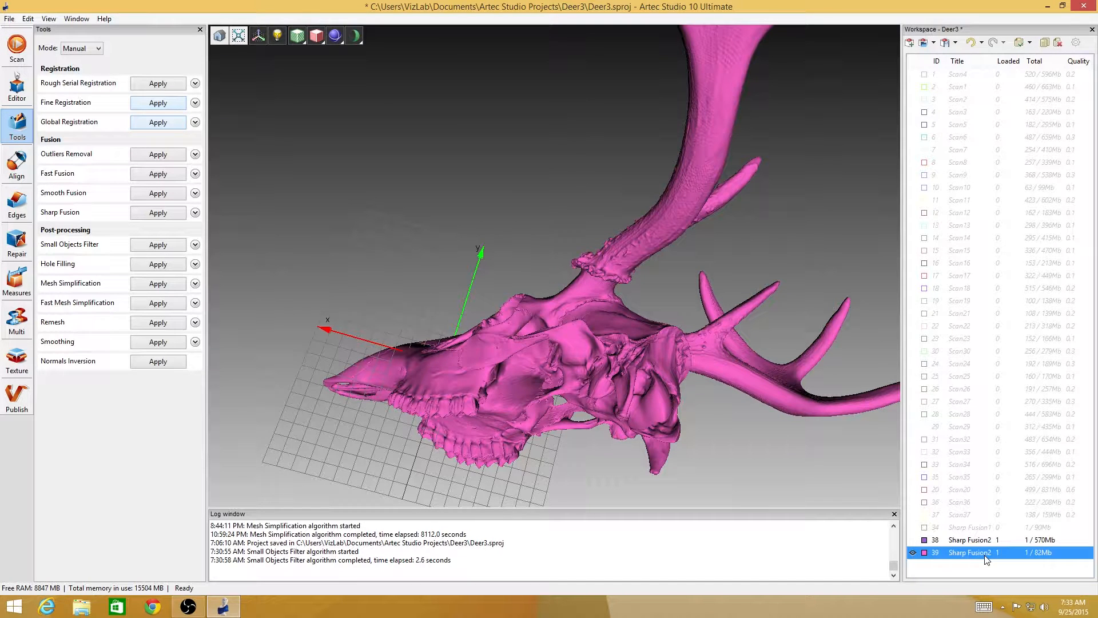
pyautogui.rightClick(985, 556)
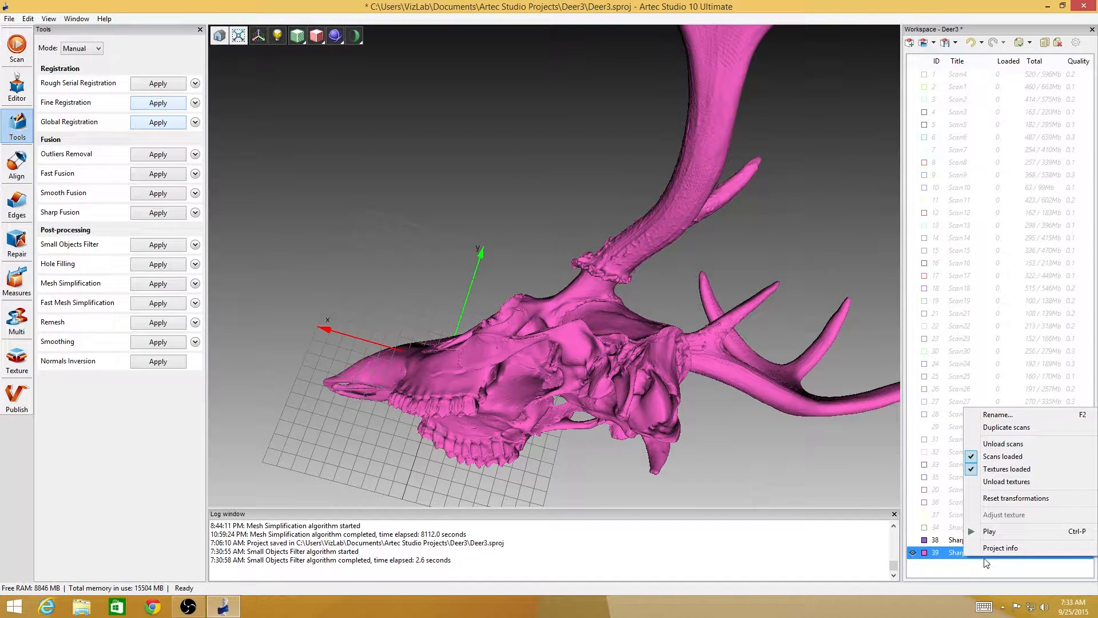
pyautogui.click(923, 565)
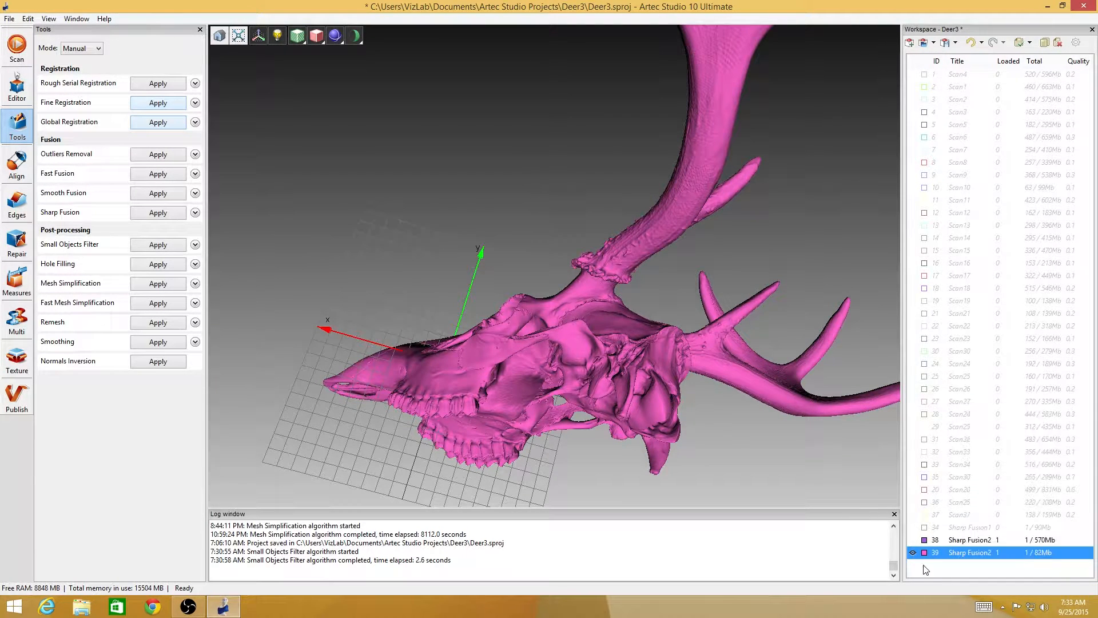
pyautogui.click(985, 542)
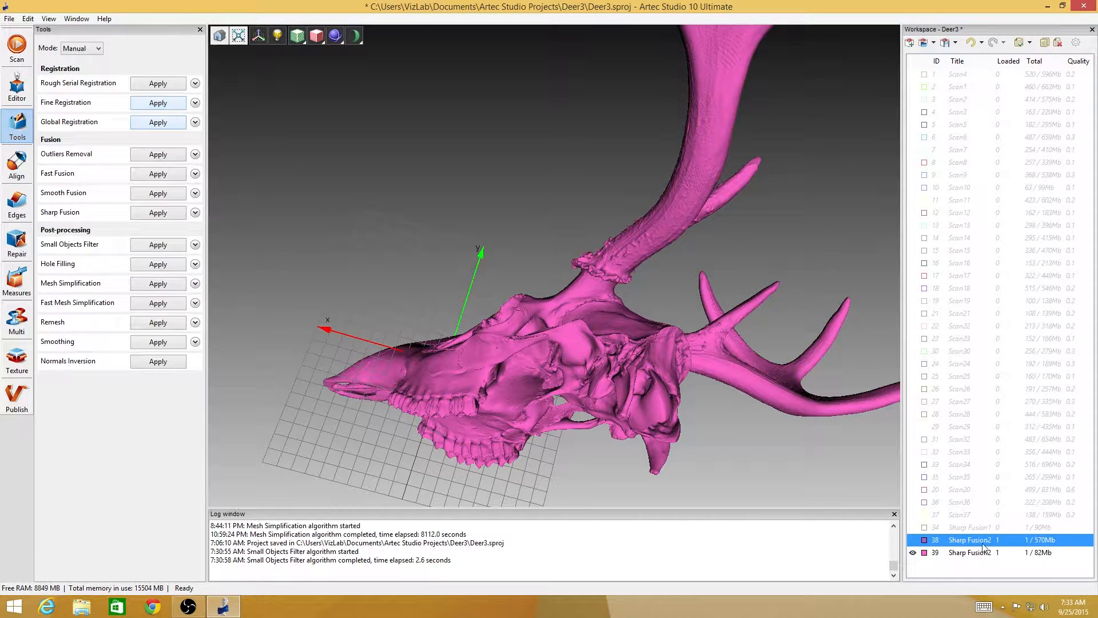
pyautogui.click(914, 552)
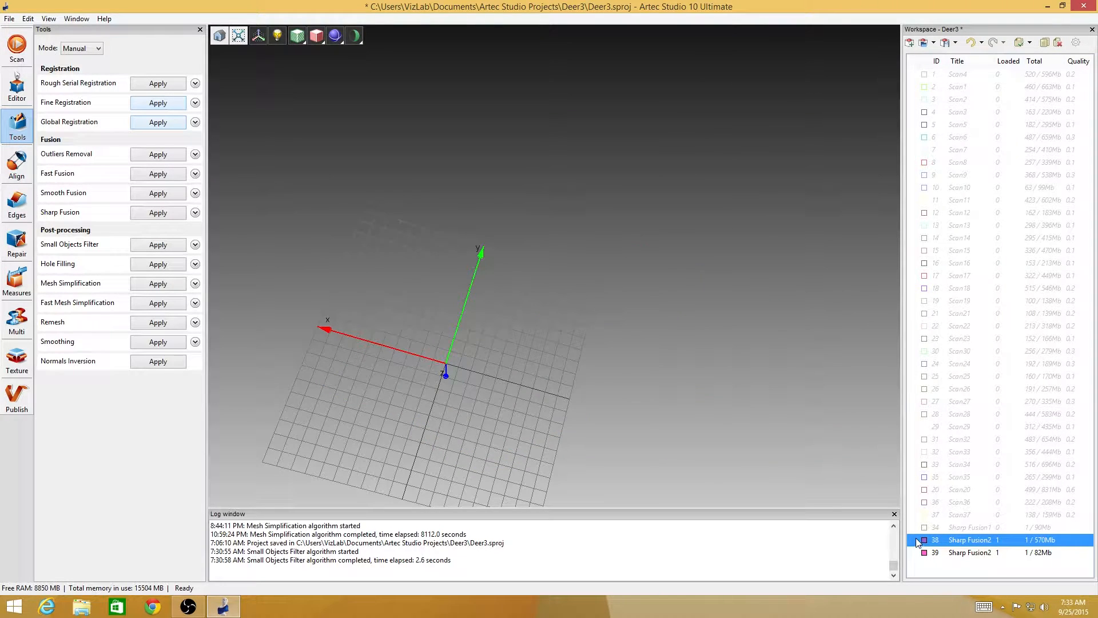
pyautogui.click(924, 541)
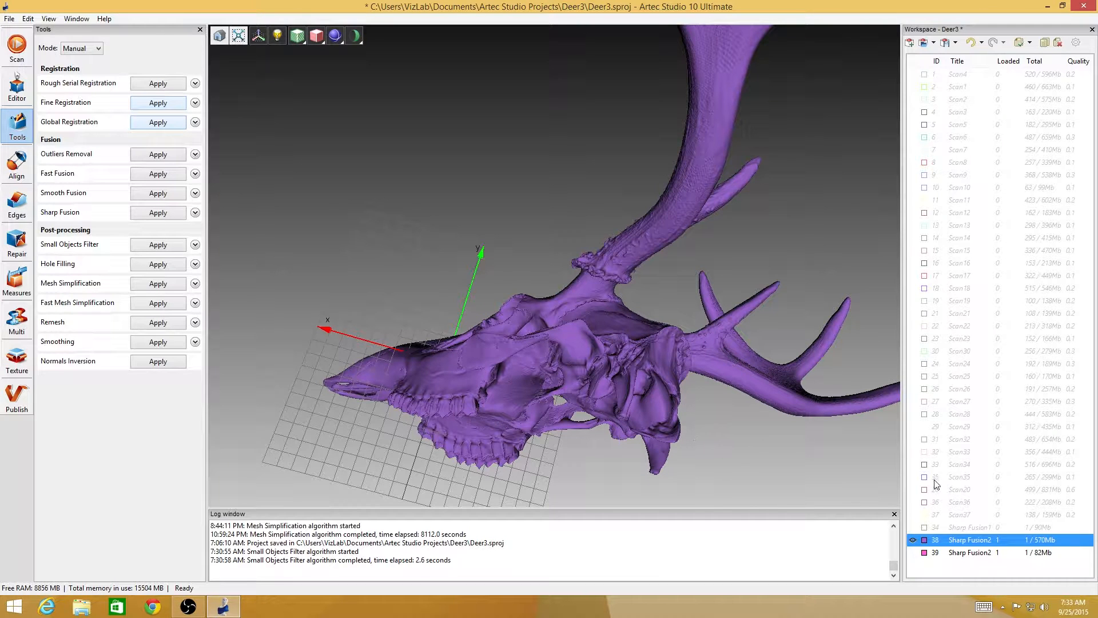
# Duplicate the 570 MB Sharp Fusion2 scan and delete the 503 MB copy
pyautogui.rightClick(948, 543)
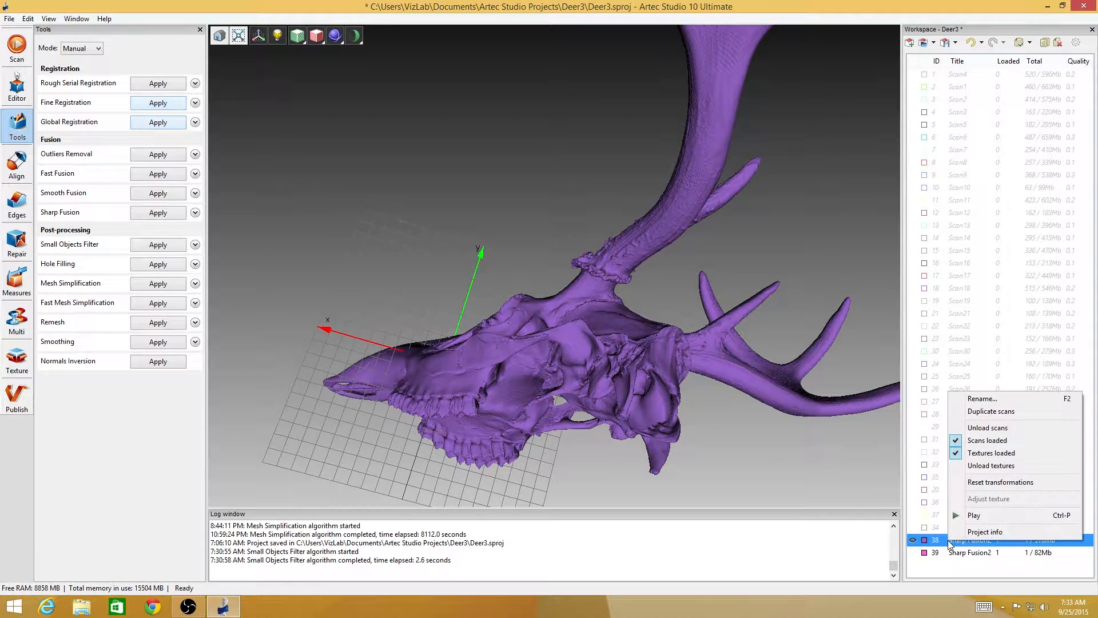
pyautogui.click(1012, 413)
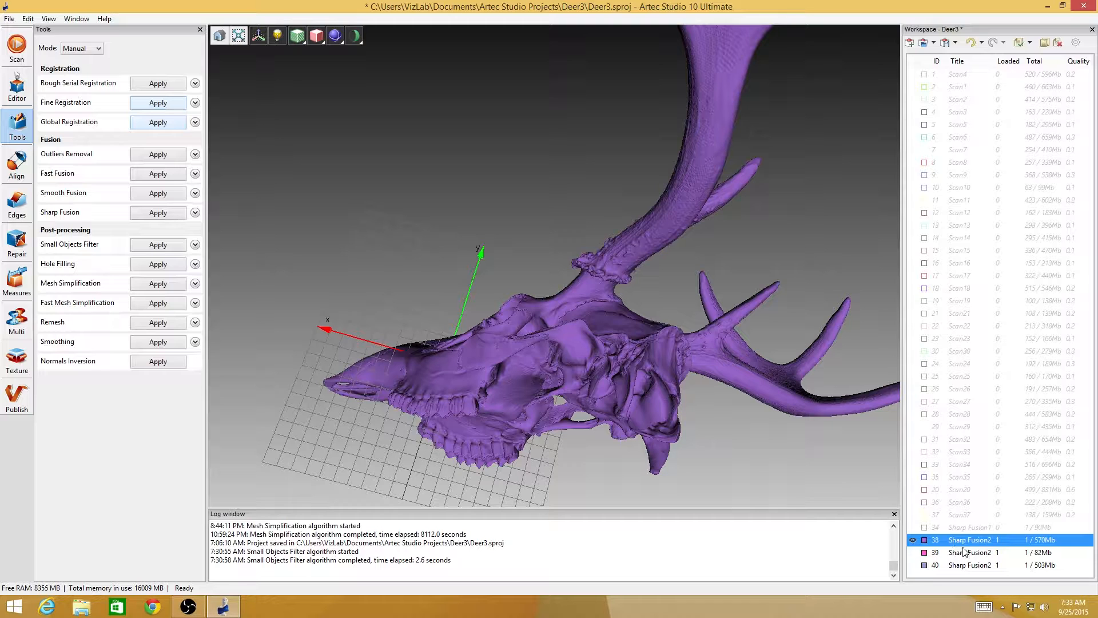
pyautogui.click(962, 553)
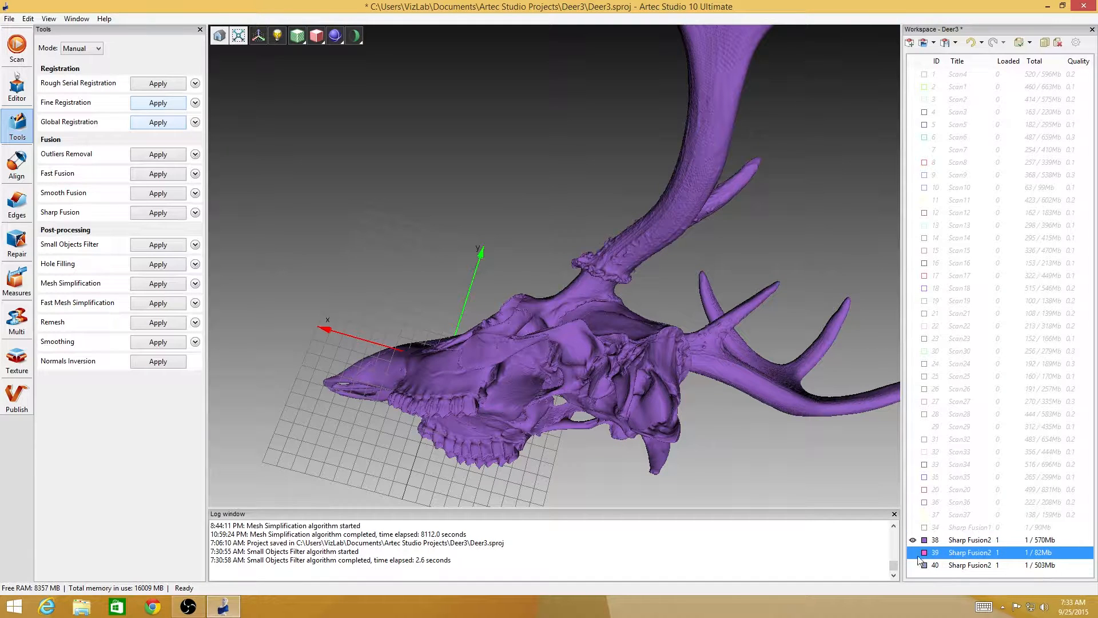
pyautogui.click(959, 567)
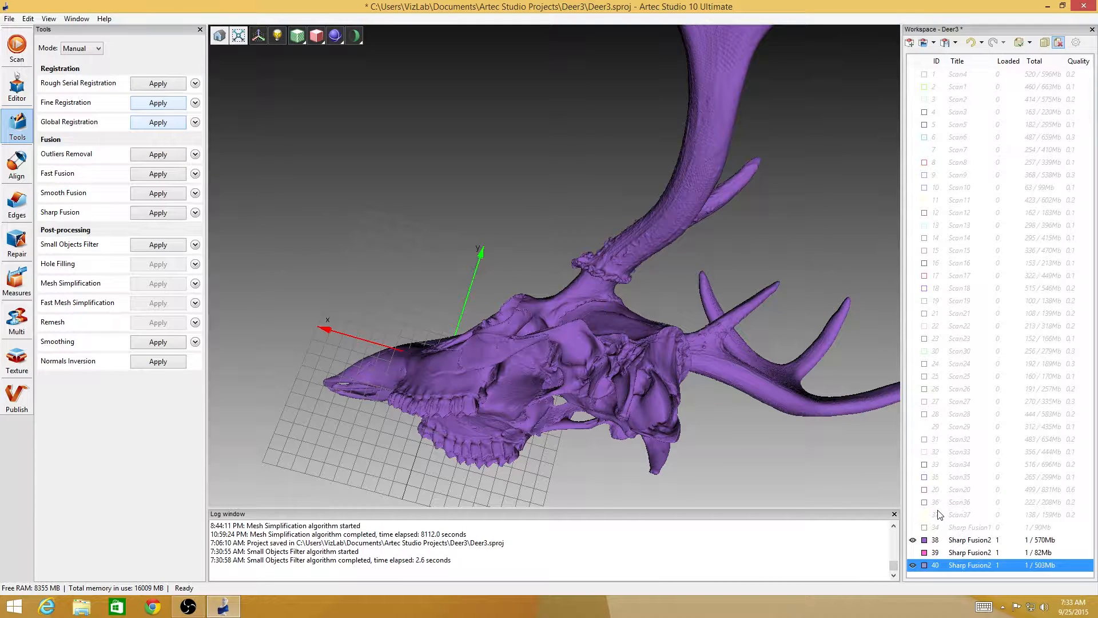
pyautogui.press('Delete')
# View the project statistics while the 570 MB Sharp Fusion2 mesh is displayed
pyautogui.click(959, 558)
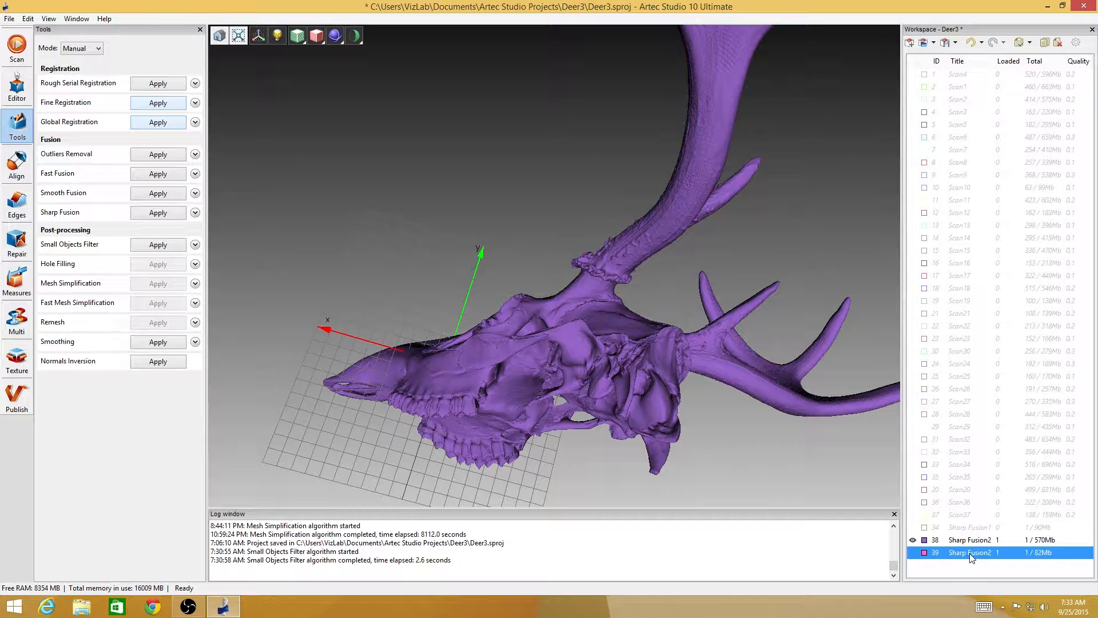
pyautogui.rightClick(969, 554)
pyautogui.click(1011, 547)
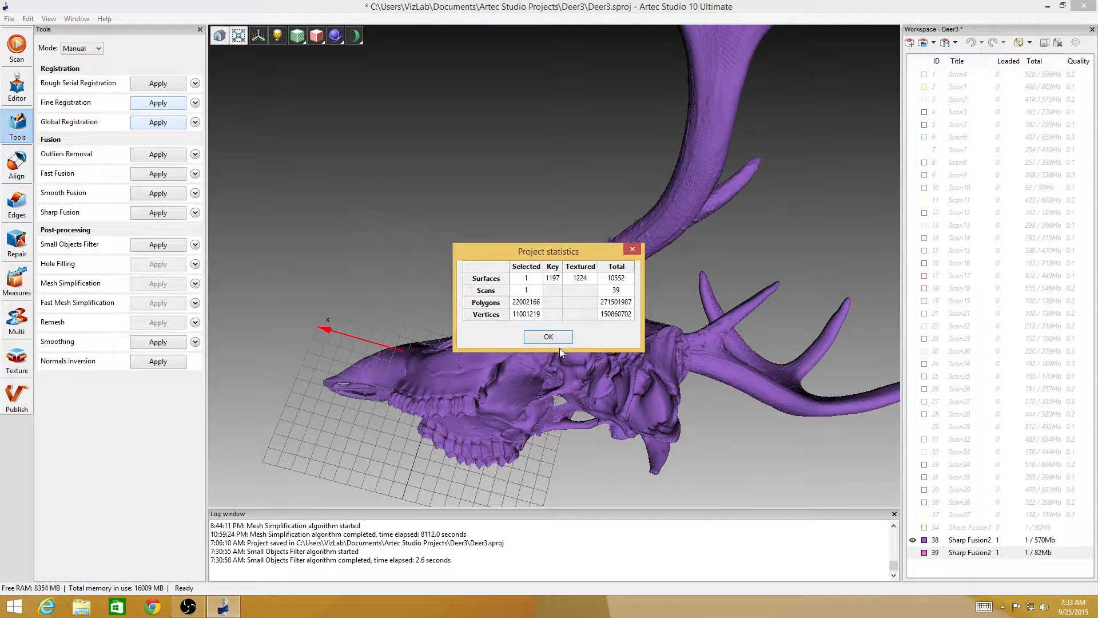
pyautogui.click(633, 249)
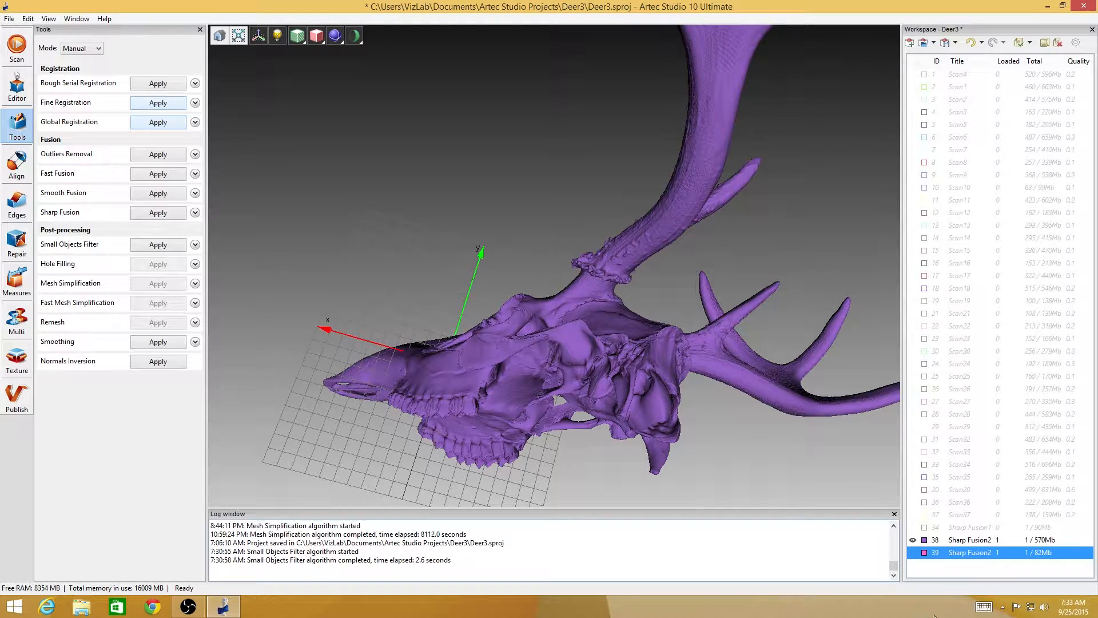
# Display only the 82 MB Sharp Fusion2 mesh and check its polygon and vertex counts in the project statistics
pyautogui.click(924, 554)
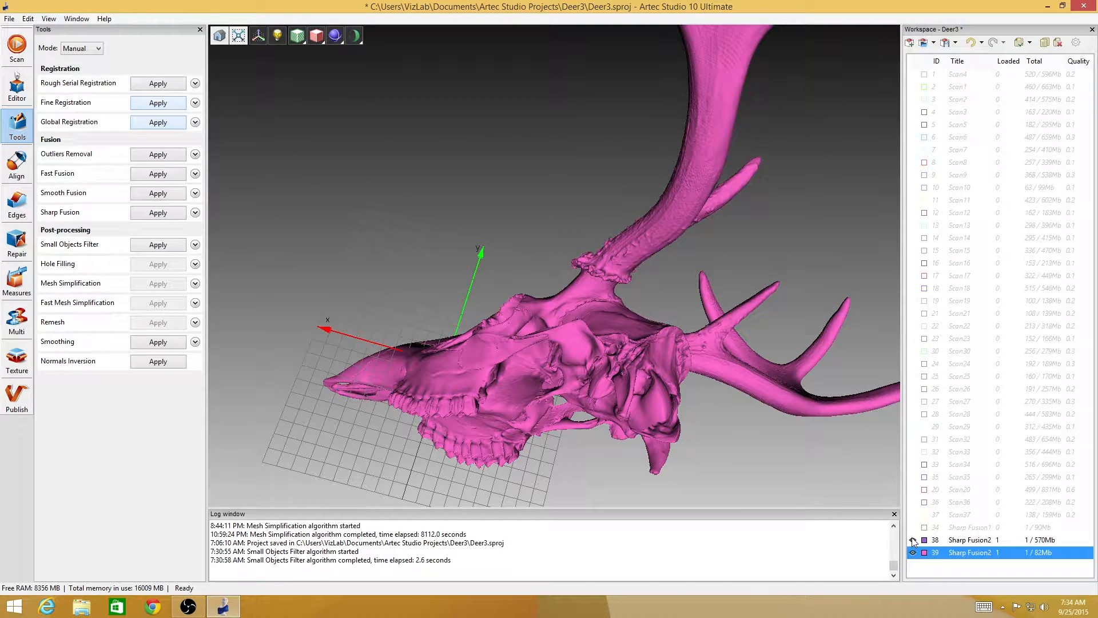
pyautogui.rightClick(951, 554)
pyautogui.click(1023, 545)
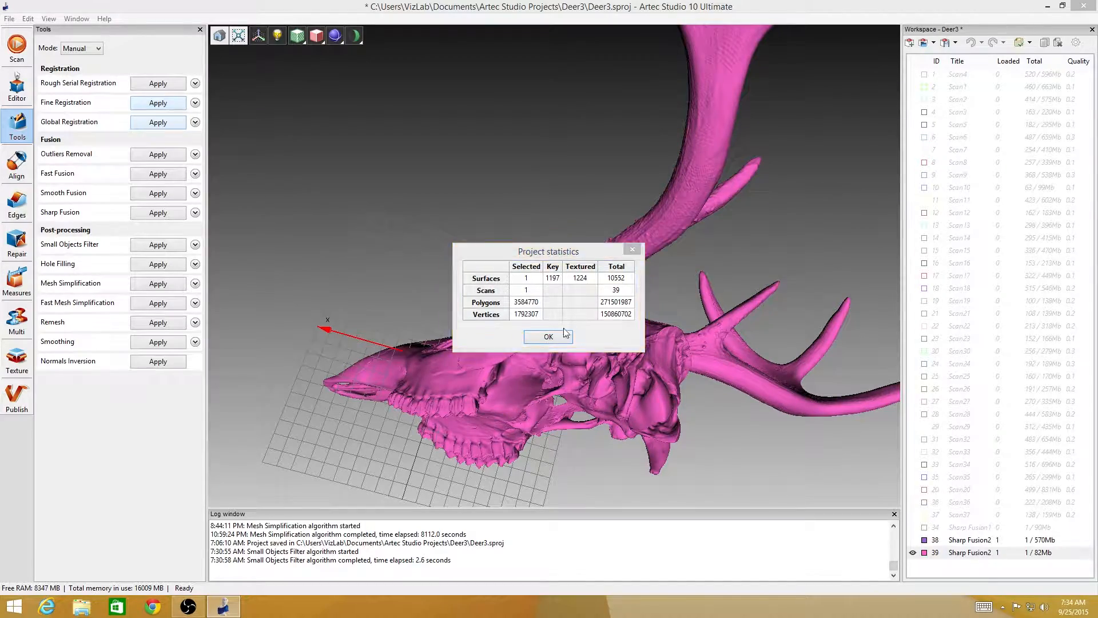
pyautogui.click(549, 335)
# Inspect the 82 MB Sharp Fusion2 mesh all around, covering the forehead, antler bases, snout and underside of the skull
pyautogui.moveTo(557, 336)
pyautogui.mouseDown()
pyautogui.moveTo(569, 405)
pyautogui.moveTo(559, 351)
pyautogui.moveTo(606, 444)
pyautogui.moveTo(561, 239)
pyautogui.moveTo(415, 321)
pyautogui.mouseUp()
pyautogui.moveTo(530, 289); pyautogui.dragTo(610, 235)
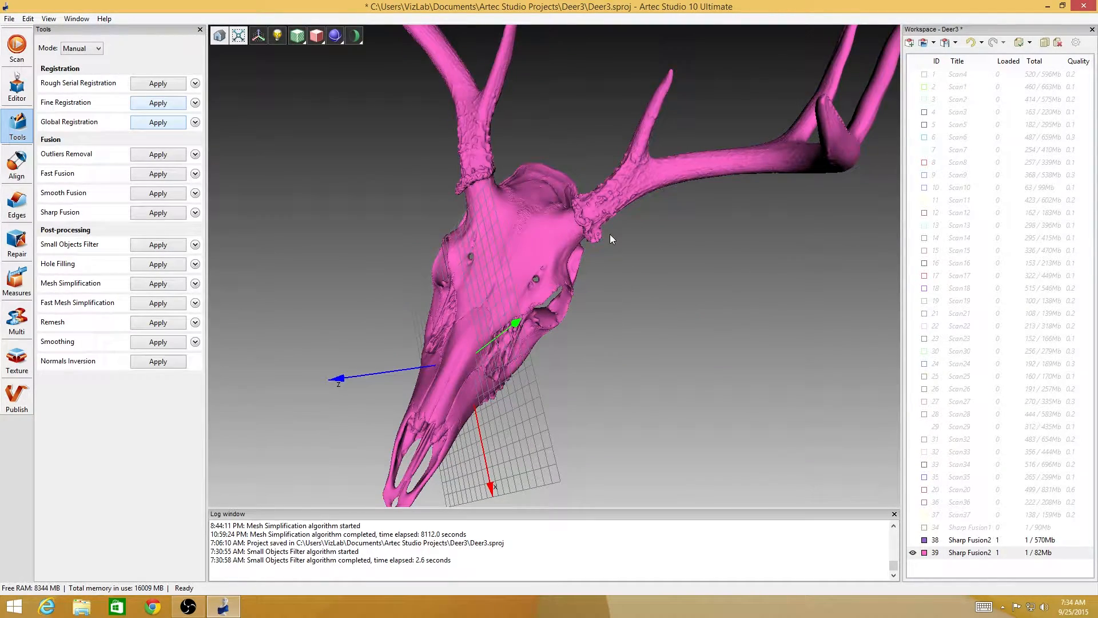
pyautogui.moveTo(610, 238); pyautogui.dragTo(501, 309)
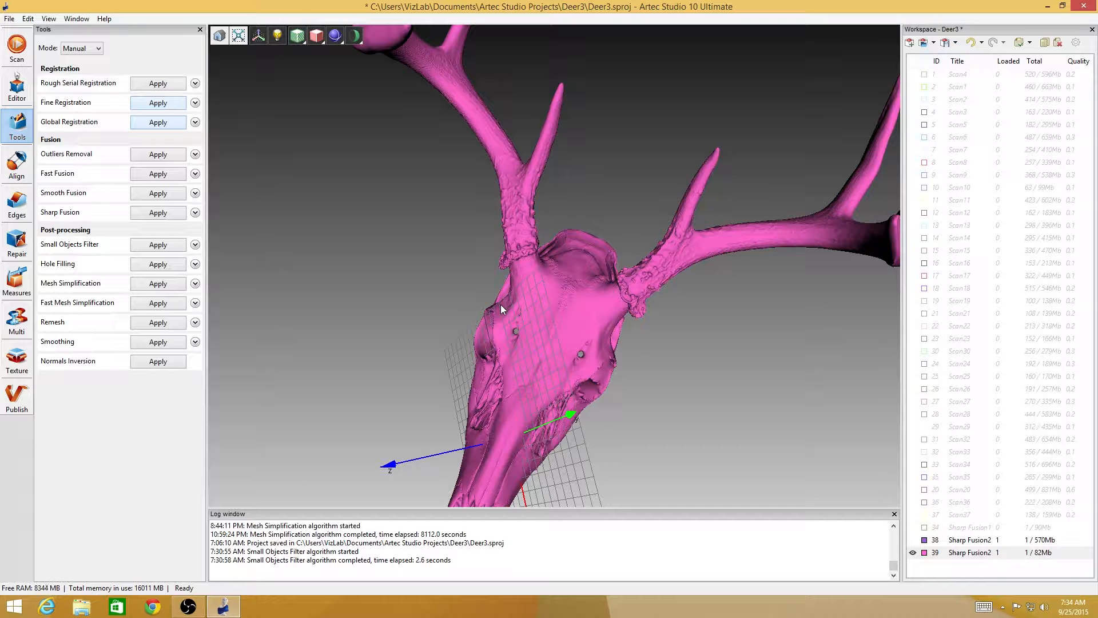
pyautogui.moveTo(612, 313)
pyautogui.mouseDown()
pyautogui.moveTo(561, 145)
pyautogui.moveTo(606, 224)
pyautogui.moveTo(598, 197)
pyautogui.moveTo(610, 252)
pyautogui.moveTo(439, 278)
pyautogui.moveTo(603, 298)
pyautogui.moveTo(593, 331)
pyautogui.moveTo(527, 322)
pyautogui.mouseUp()
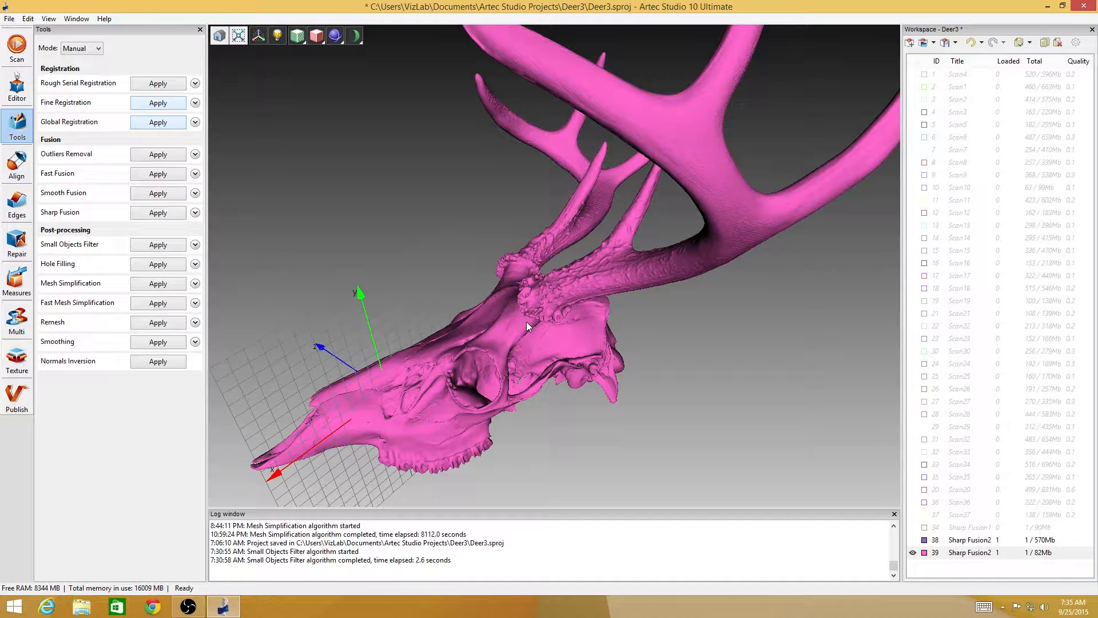
pyautogui.moveTo(526, 322); pyautogui.dragTo(490, 236)
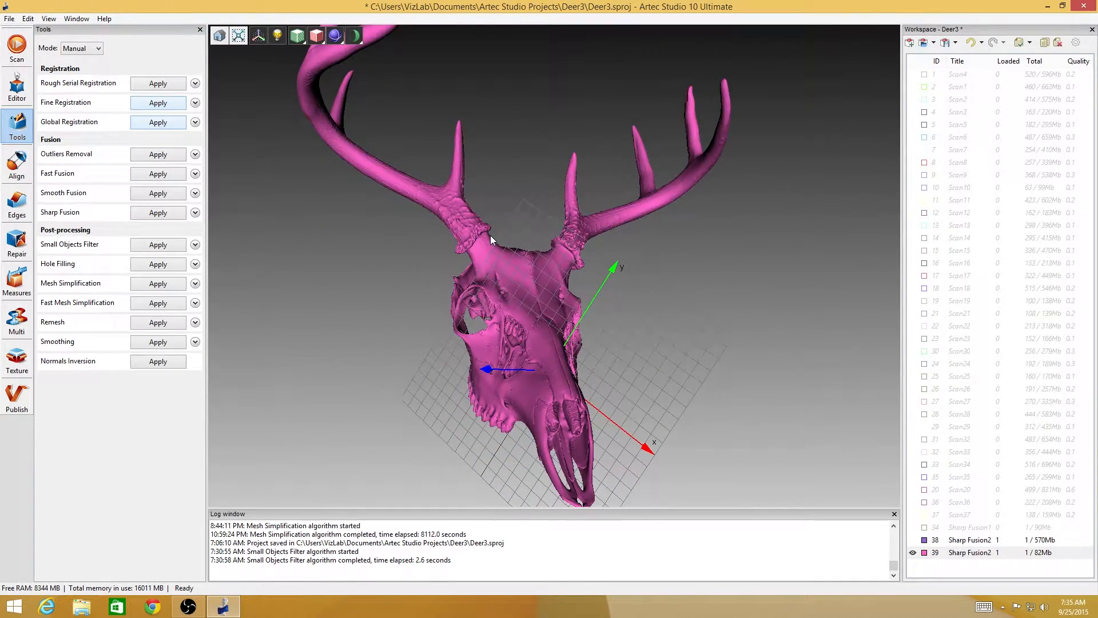
pyautogui.moveTo(524, 308); pyautogui.dragTo(516, 343)
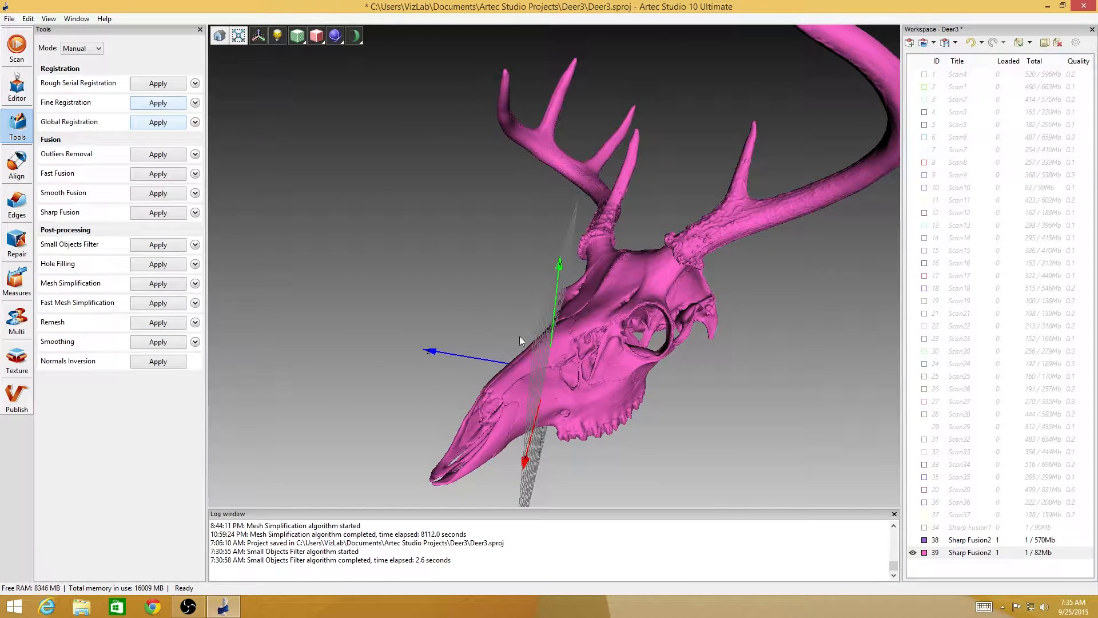
pyautogui.moveTo(582, 328); pyautogui.dragTo(463, 395)
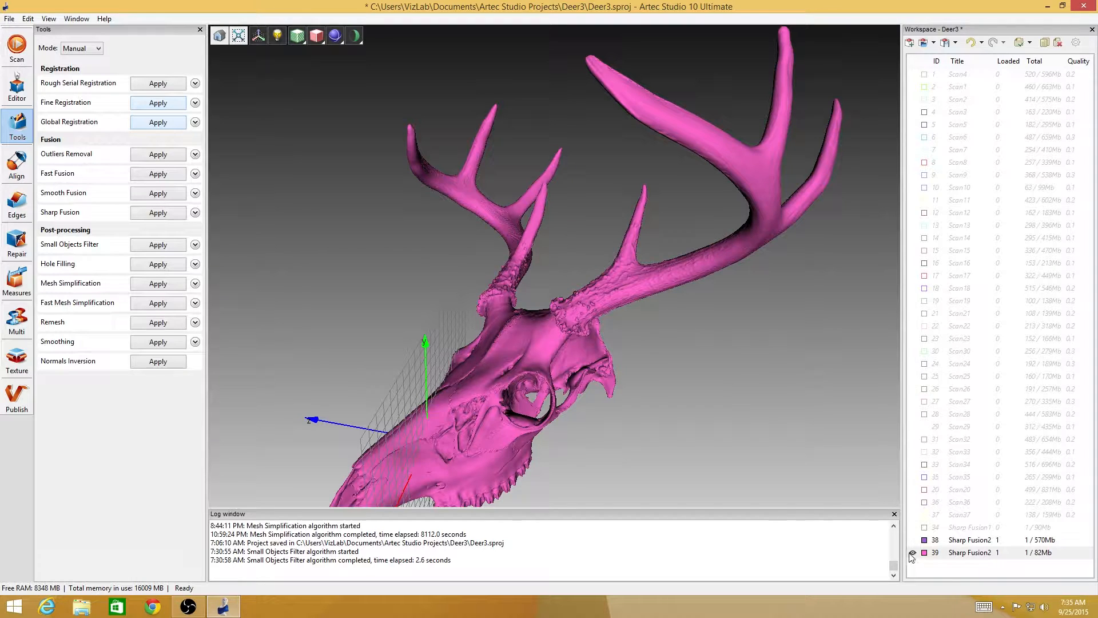
pyautogui.click(959, 554)
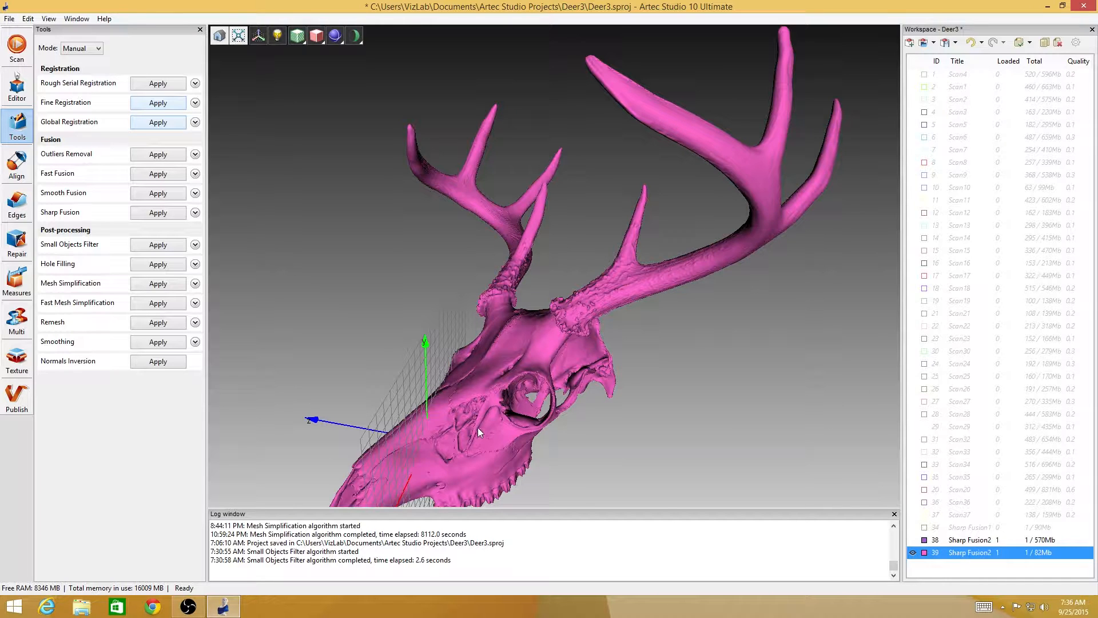
pyautogui.moveTo(520, 362); pyautogui.dragTo(543, 360)
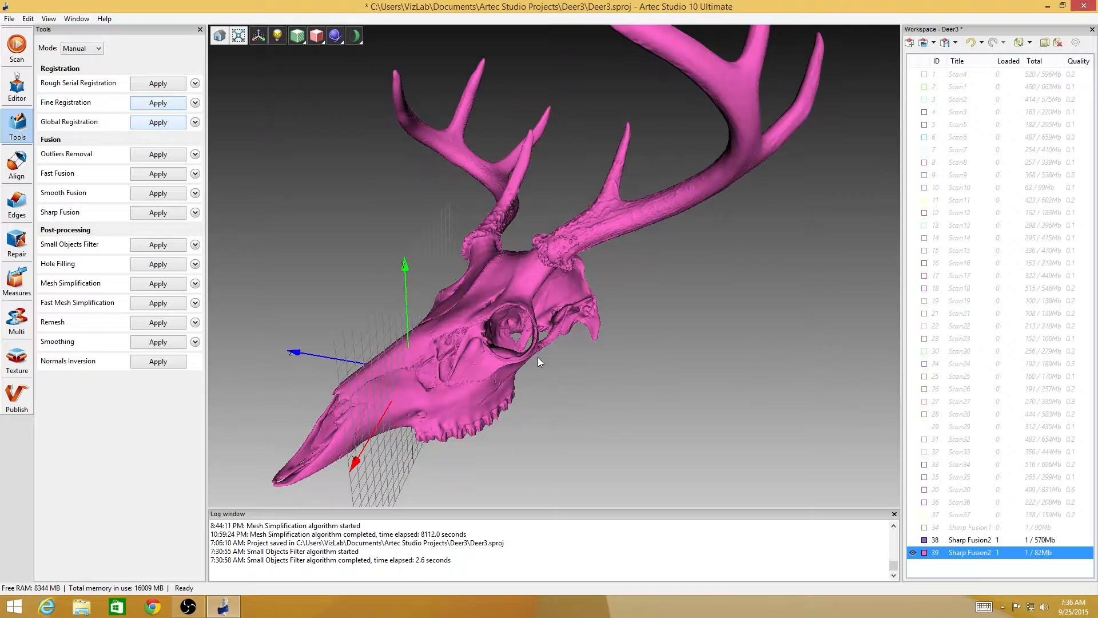
pyautogui.moveTo(403, 390)
pyautogui.mouseDown()
pyautogui.moveTo(485, 339)
pyautogui.moveTo(603, 290)
pyautogui.moveTo(432, 418)
pyautogui.moveTo(468, 342)
pyautogui.moveTo(542, 312)
pyautogui.moveTo(524, 334)
pyautogui.moveTo(484, 342)
pyautogui.moveTo(517, 318)
pyautogui.mouseUp()
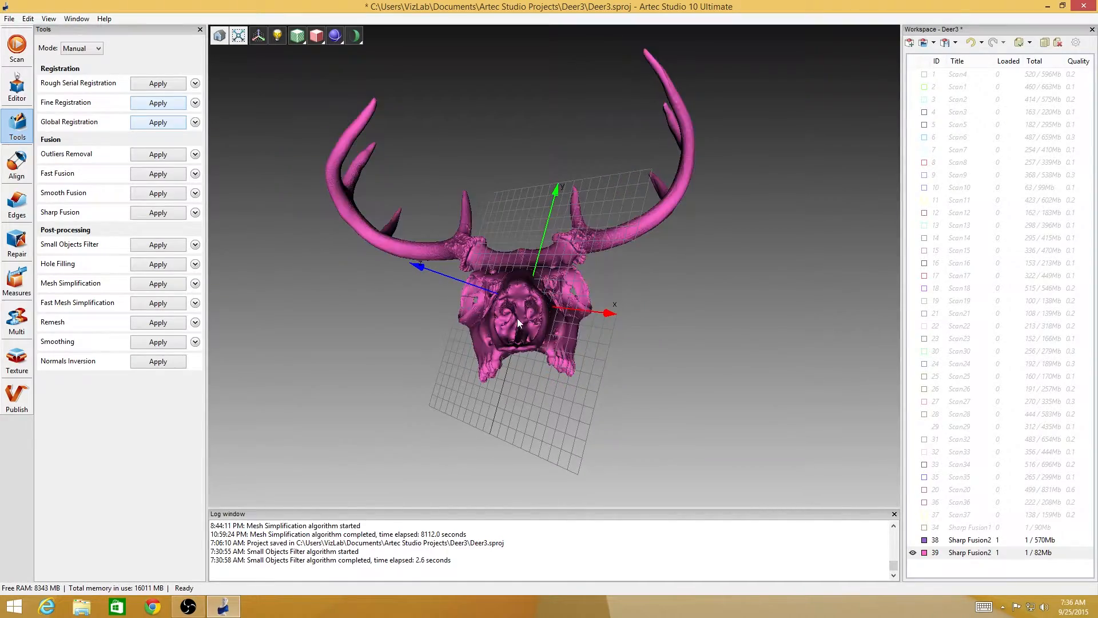
# Inspect the 82 MB mesh's nasal cavity, teeth and the underside and back of the skull up close
pyautogui.scroll(5, 516, 367)
pyautogui.moveTo(516, 369); pyautogui.dragTo(615, 237)
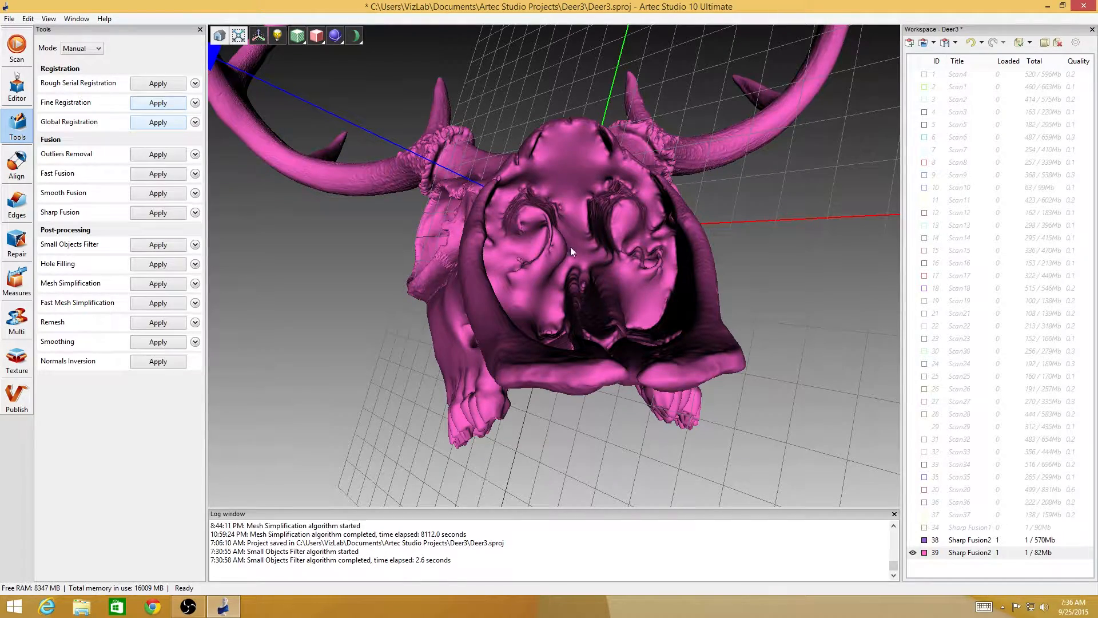
pyautogui.moveTo(566, 291); pyautogui.dragTo(625, 351)
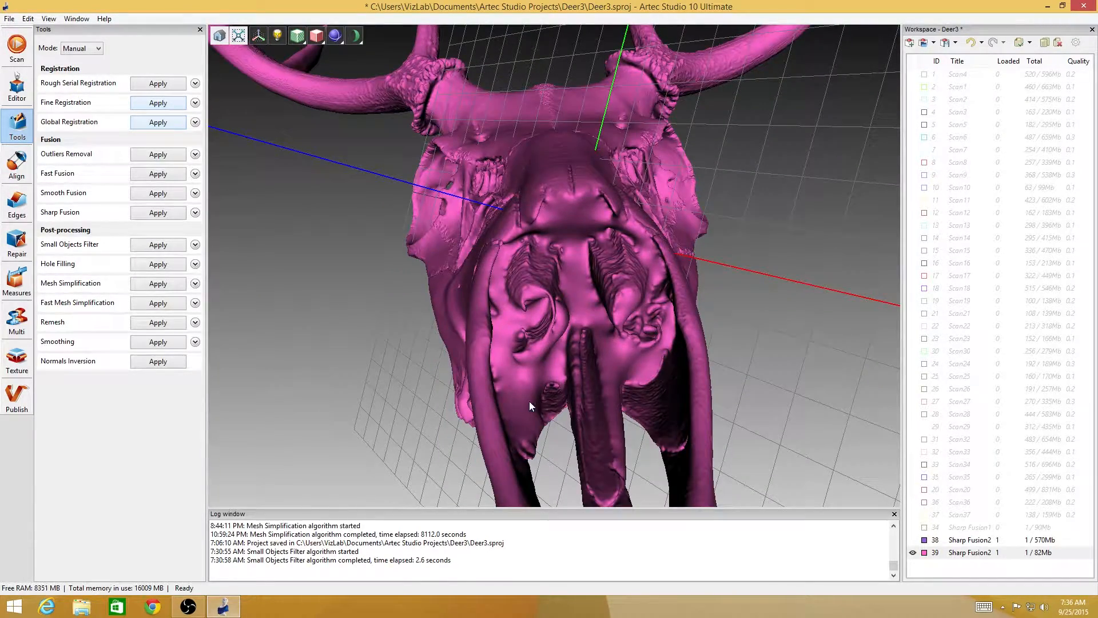
pyautogui.moveTo(585, 252)
pyautogui.mouseDown()
pyautogui.moveTo(642, 236)
pyautogui.moveTo(645, 222)
pyautogui.mouseUp()
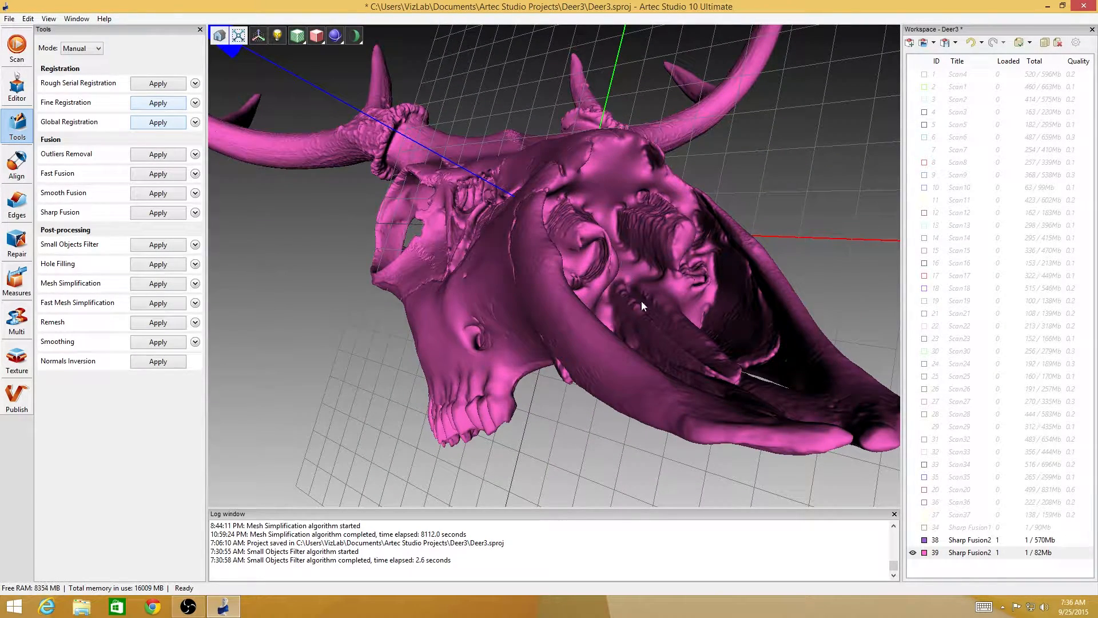
pyautogui.moveTo(650, 181); pyautogui.dragTo(566, 197)
pyautogui.moveTo(629, 327)
pyautogui.mouseDown()
pyautogui.moveTo(621, 294)
pyautogui.moveTo(521, 207)
pyautogui.moveTo(544, 207)
pyautogui.moveTo(548, 222)
pyautogui.moveTo(504, 209)
pyautogui.mouseUp()
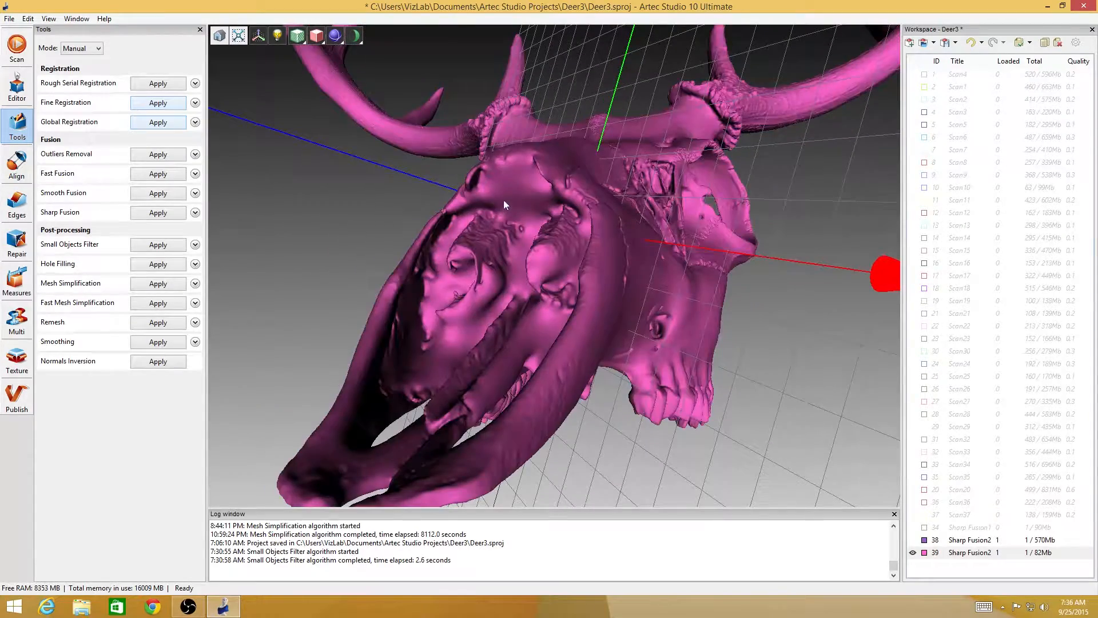
pyautogui.moveTo(473, 318)
pyautogui.mouseDown()
pyautogui.moveTo(510, 244)
pyautogui.moveTo(600, 196)
pyautogui.moveTo(601, 213)
pyautogui.mouseUp()
pyautogui.moveTo(572, 292); pyautogui.dragTo(622, 186)
pyautogui.moveTo(565, 363)
pyautogui.mouseDown()
pyautogui.moveTo(594, 331)
pyautogui.moveTo(523, 363)
pyautogui.moveTo(565, 291)
pyautogui.moveTo(544, 335)
pyautogui.moveTo(577, 293)
pyautogui.moveTo(574, 306)
pyautogui.mouseUp()
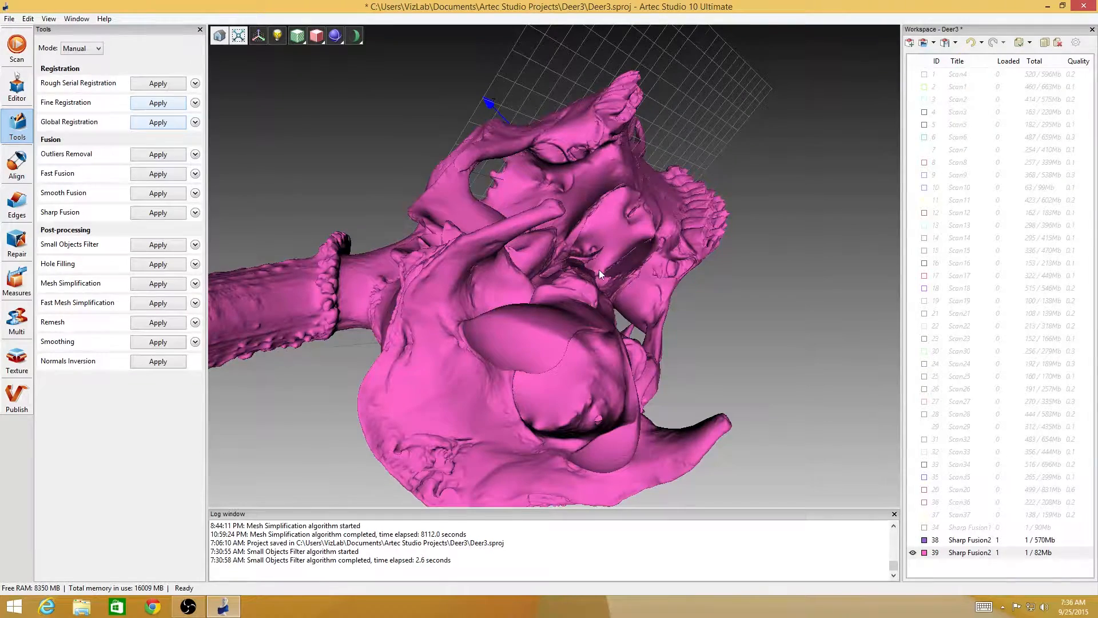
# Bring up the mesh editing tools and view the skull and antlers from the side
pyautogui.click(16, 86)
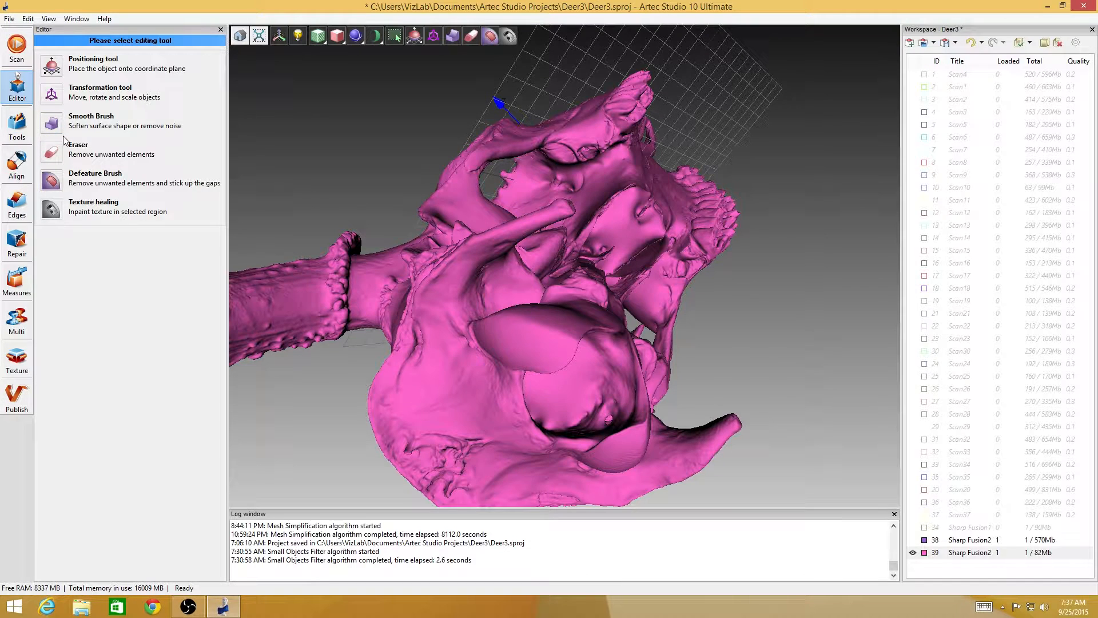
pyautogui.moveTo(537, 184)
pyautogui.mouseDown()
pyautogui.moveTo(536, 221)
pyautogui.moveTo(537, 135)
pyautogui.moveTo(588, 232)
pyautogui.moveTo(368, 496)
pyautogui.moveTo(567, 314)
pyautogui.moveTo(559, 213)
pyautogui.moveTo(602, 341)
pyautogui.moveTo(578, 313)
pyautogui.moveTo(582, 279)
pyautogui.moveTo(557, 323)
pyautogui.moveTo(612, 286)
pyautogui.moveTo(603, 303)
pyautogui.moveTo(674, 334)
pyautogui.moveTo(616, 261)
pyautogui.moveTo(616, 286)
pyautogui.moveTo(699, 308)
pyautogui.mouseUp()
pyautogui.moveTo(652, 309); pyautogui.dragTo(627, 338)
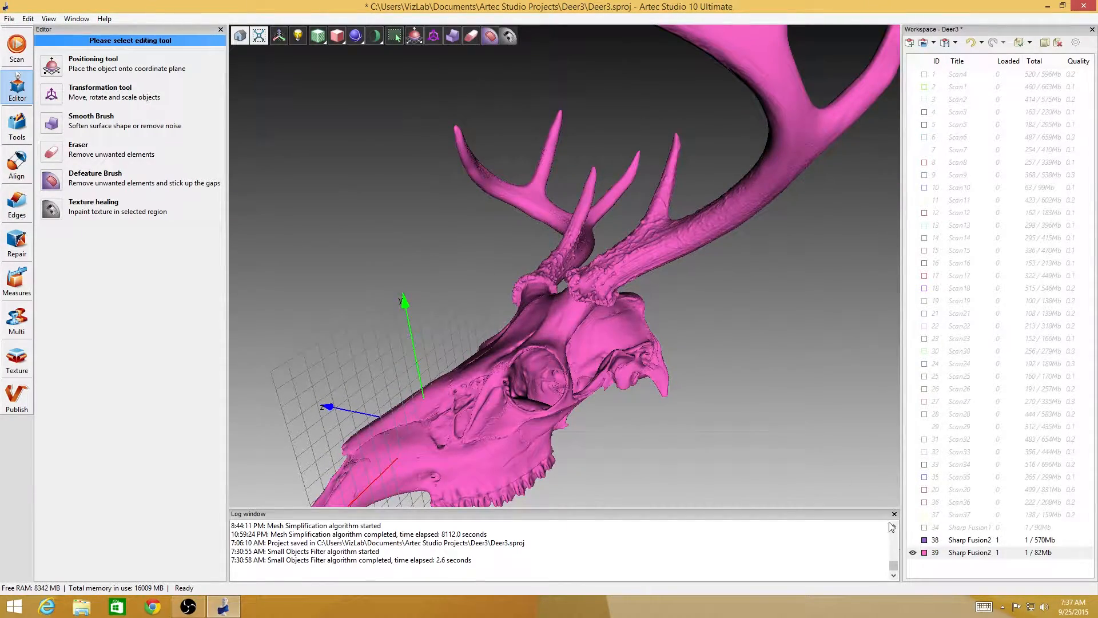
# Duplicate the 82 MB Sharp Fusion2 mesh and display only the copy
pyautogui.click(973, 553)
pyautogui.rightClick(973, 555)
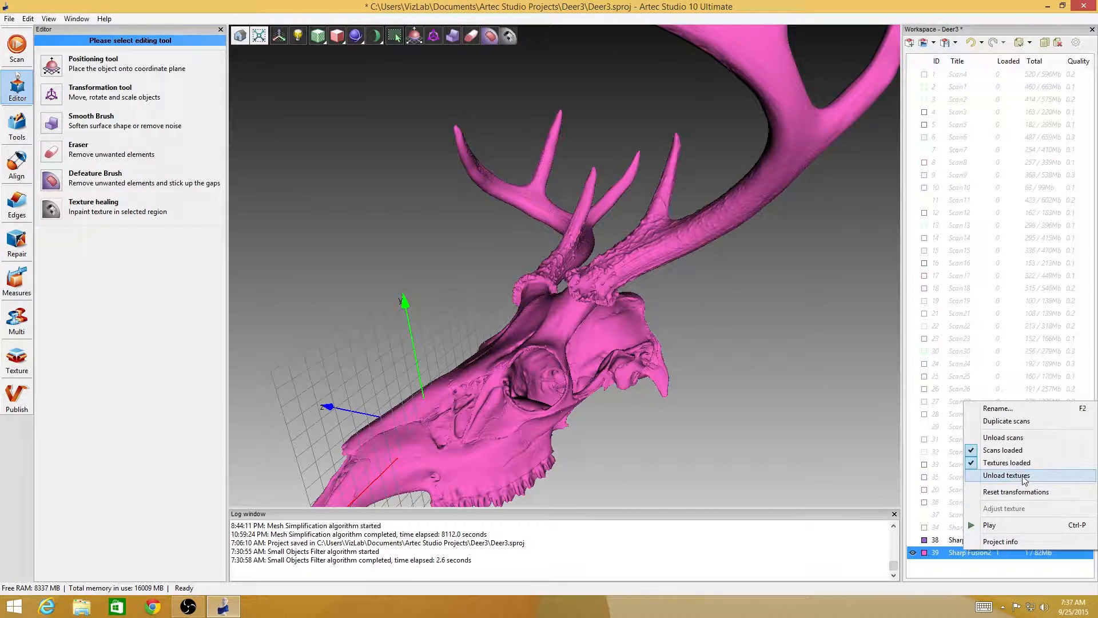
pyautogui.click(1024, 422)
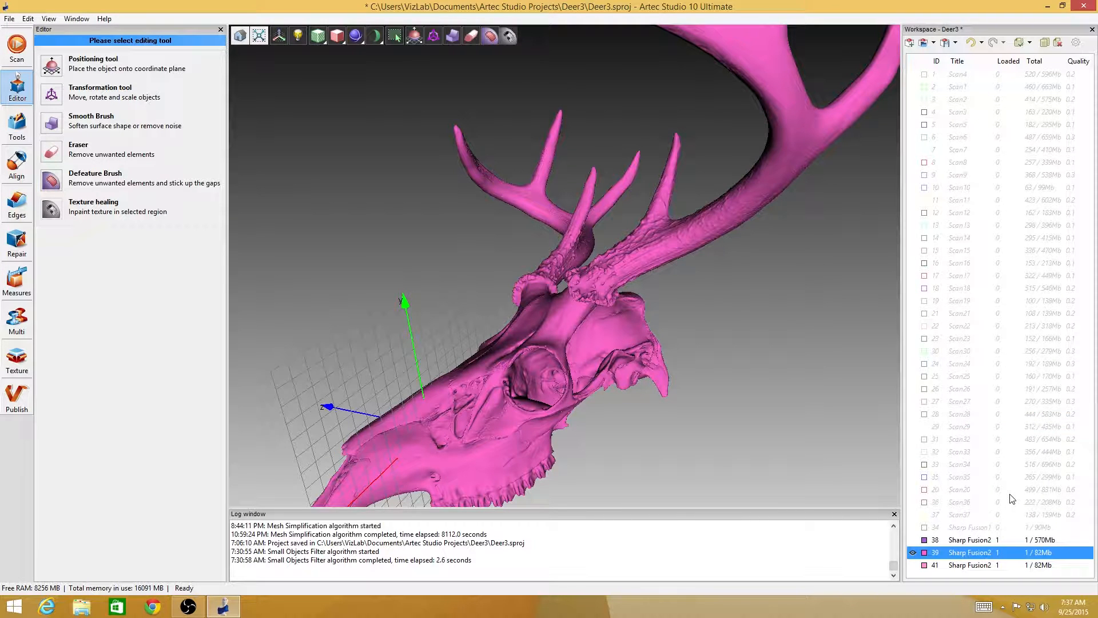
pyautogui.click(913, 565)
pyautogui.click(914, 553)
pyautogui.click(969, 566)
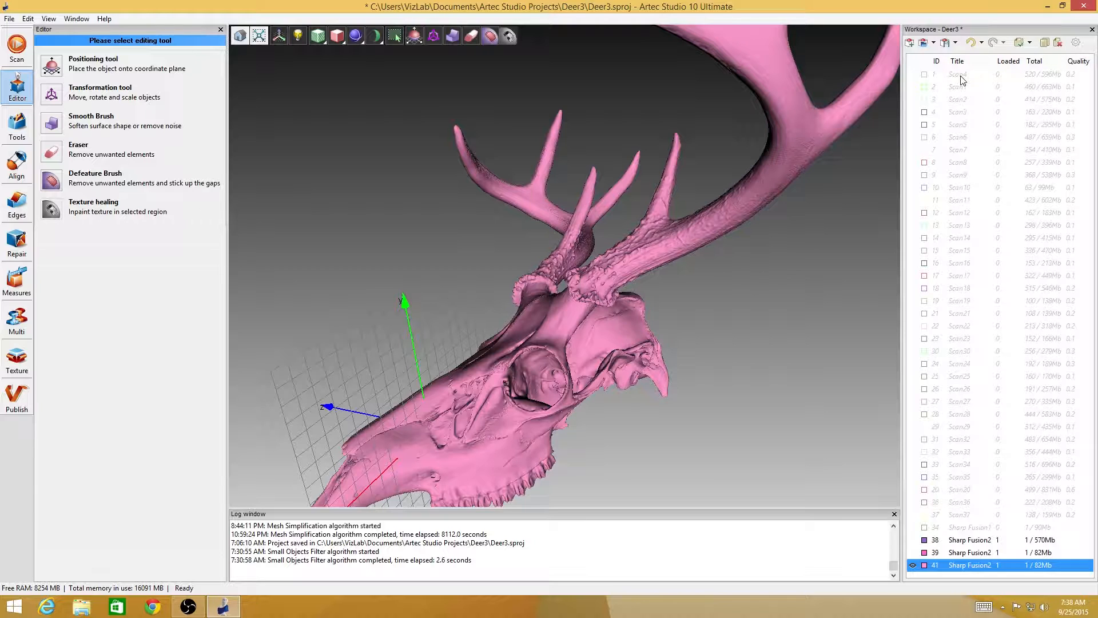
# Select the raw scans from Scan4 through Scan21 and check their loading options
pyautogui.click(975, 527)
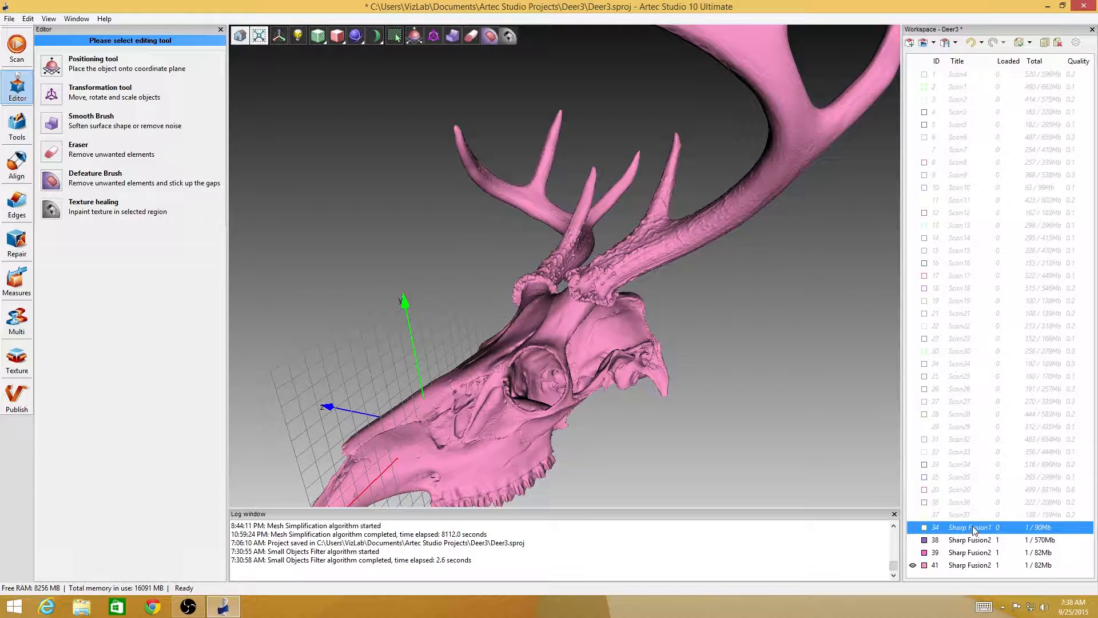
pyautogui.click(973, 76)
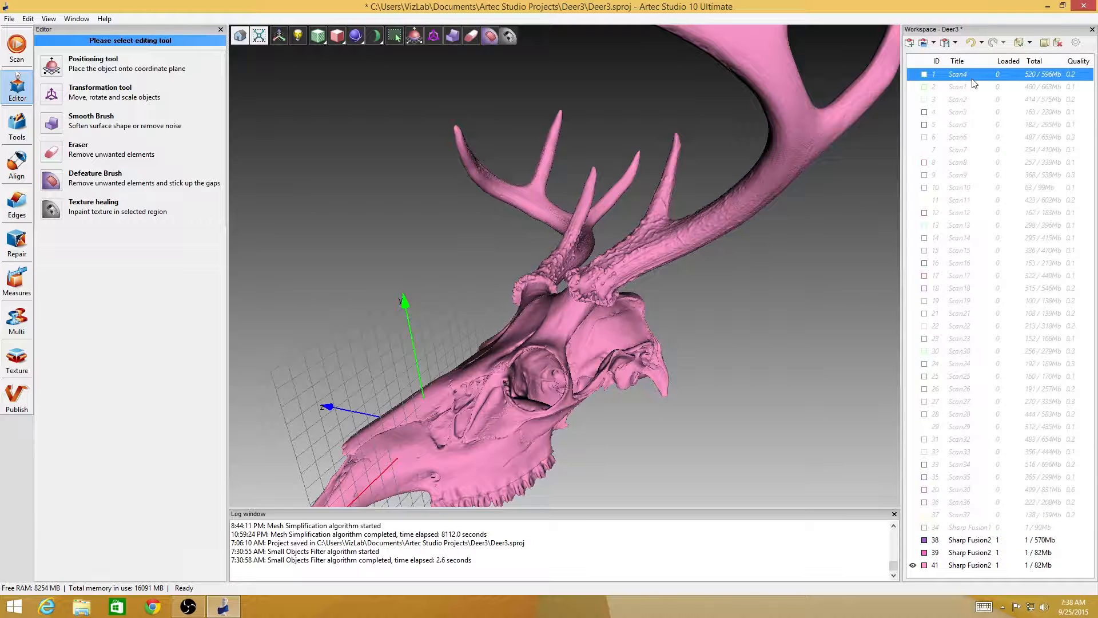
pyautogui.keyDown('shift'); pyautogui.click(1018, 252); pyautogui.keyUp('shift')
pyautogui.keyDown('shift'); pyautogui.click(1002, 315); pyautogui.keyUp('shift')
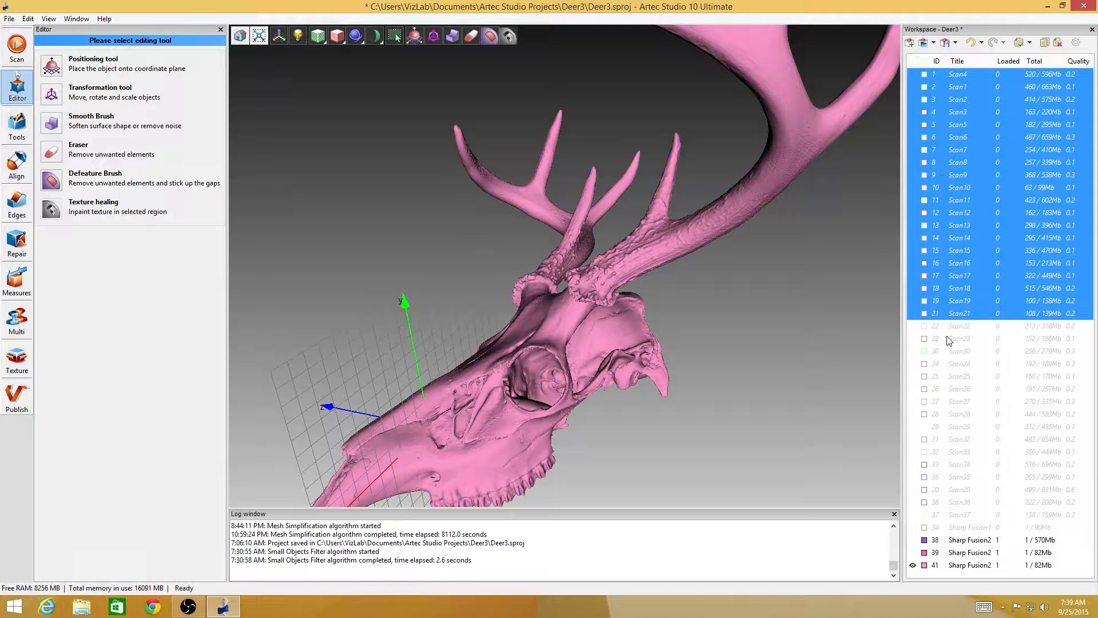
pyautogui.rightClick(982, 173)
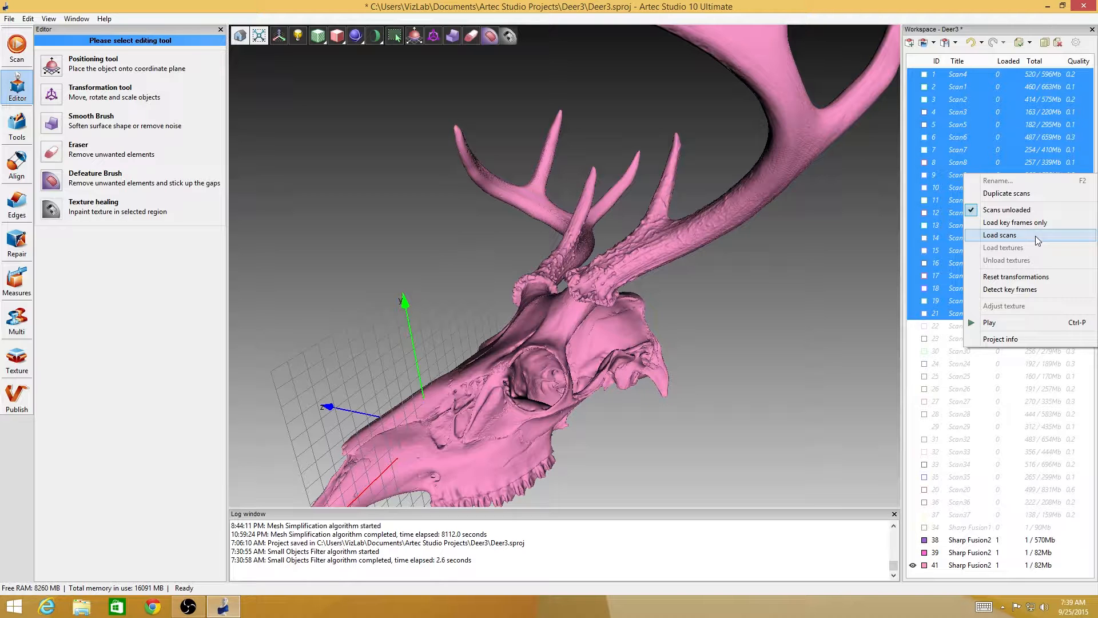
pyautogui.click(970, 515)
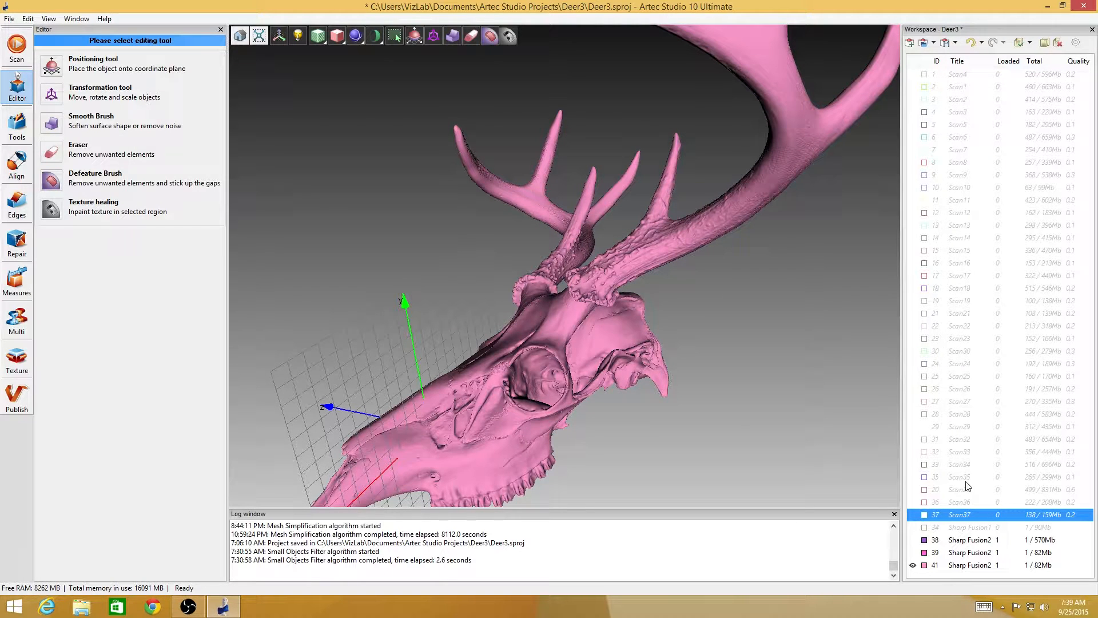
# Run Fast Mesh Simplification on the duplicated 82 MB Sharp Fusion2 mesh with tri_num set to 120000
pyautogui.click(966, 566)
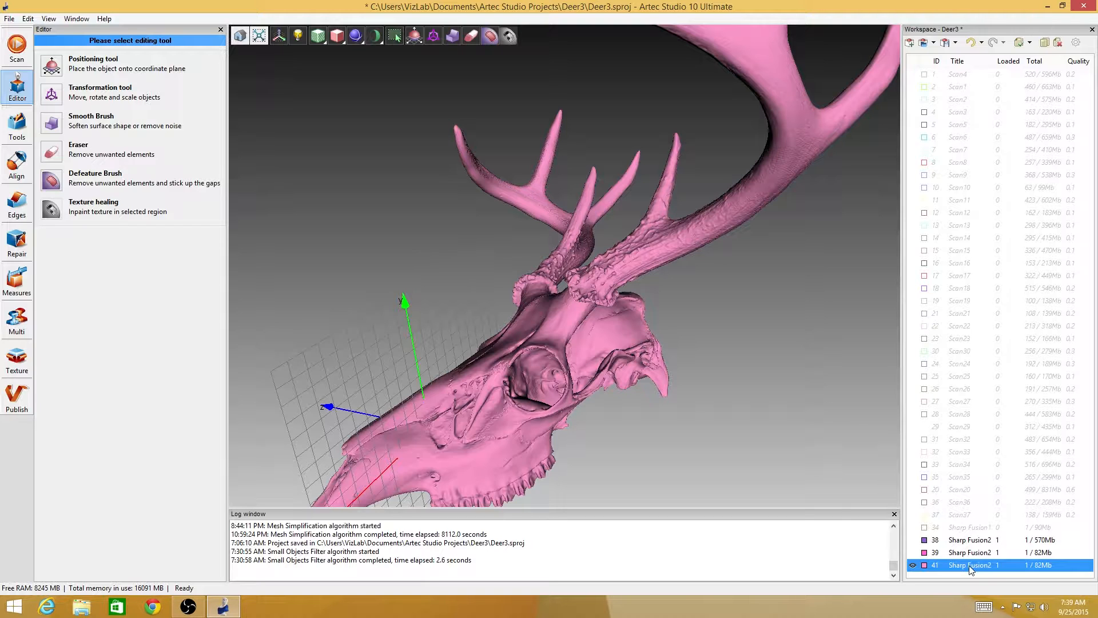
pyautogui.click(15, 121)
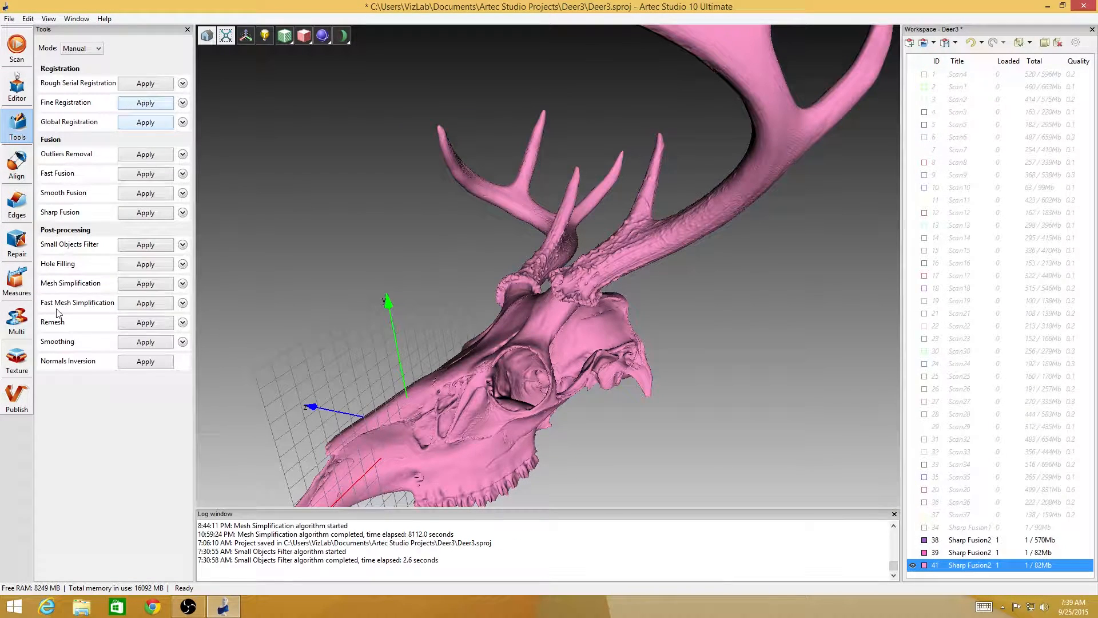
pyautogui.click(182, 303)
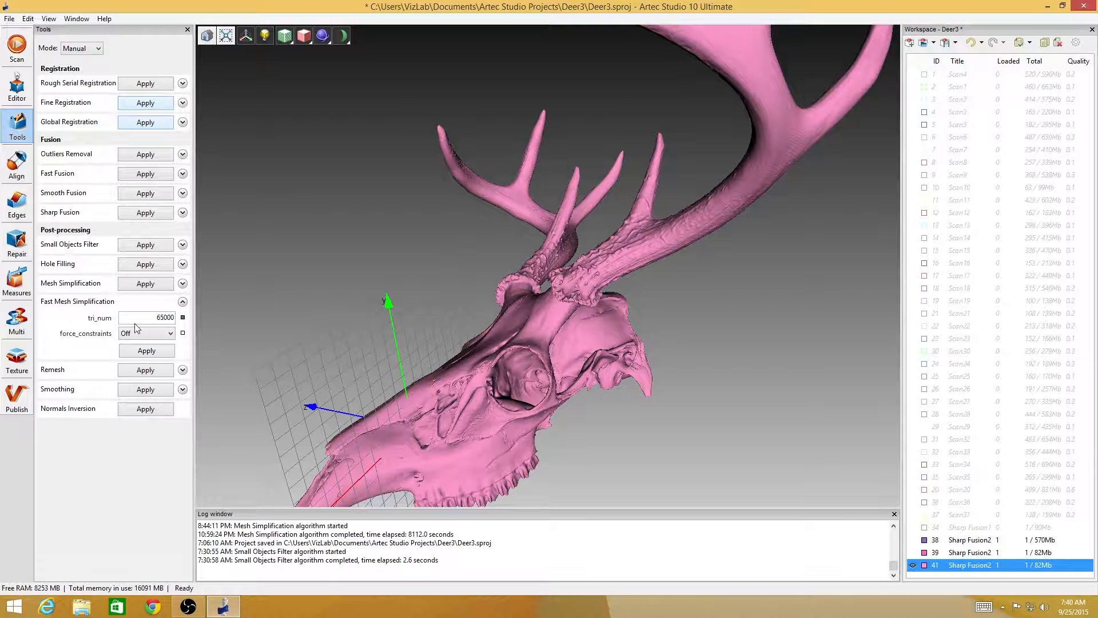
pyautogui.click(154, 314)
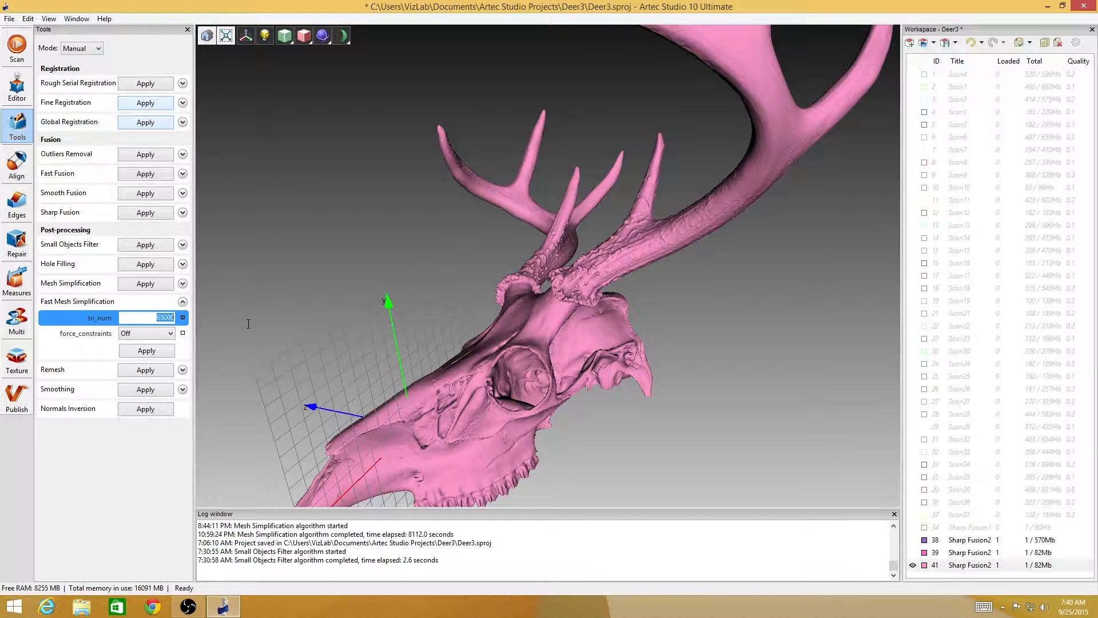
pyautogui.write('12000')
pyautogui.write('0')
pyautogui.click(147, 351)
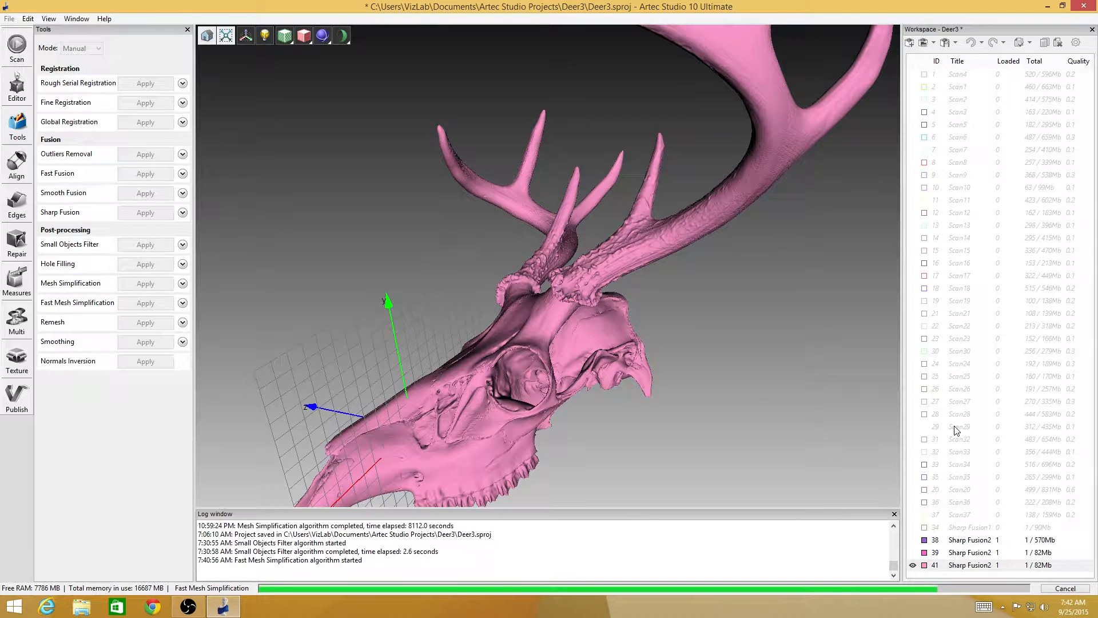
# Inspect the side of the simplified skull around the eye socket, cheek, teeth and snout
pyautogui.moveTo(446, 406); pyautogui.dragTo(516, 311)
pyautogui.moveTo(395, 249); pyautogui.dragTo(552, 311)
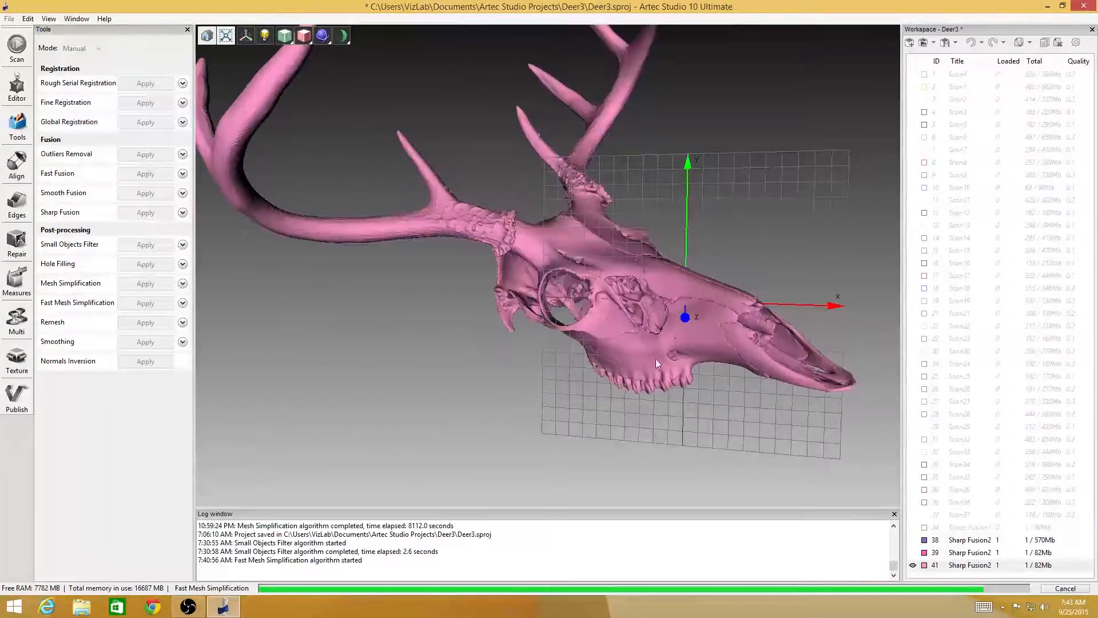
pyautogui.moveTo(576, 232); pyautogui.dragTo(639, 328)
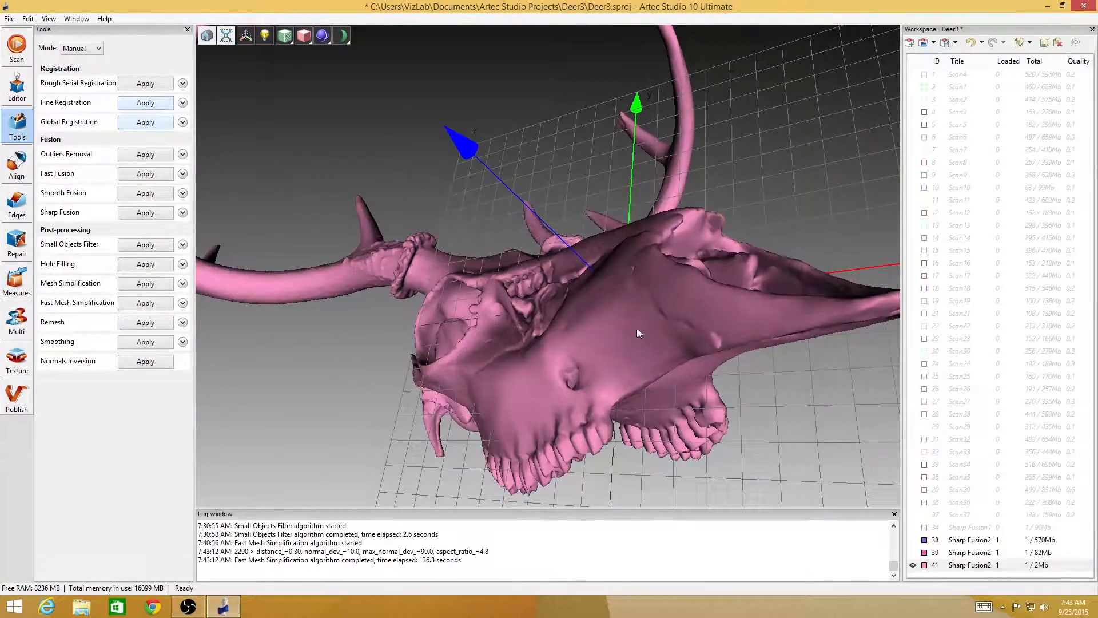
pyautogui.moveTo(681, 274); pyautogui.dragTo(538, 291)
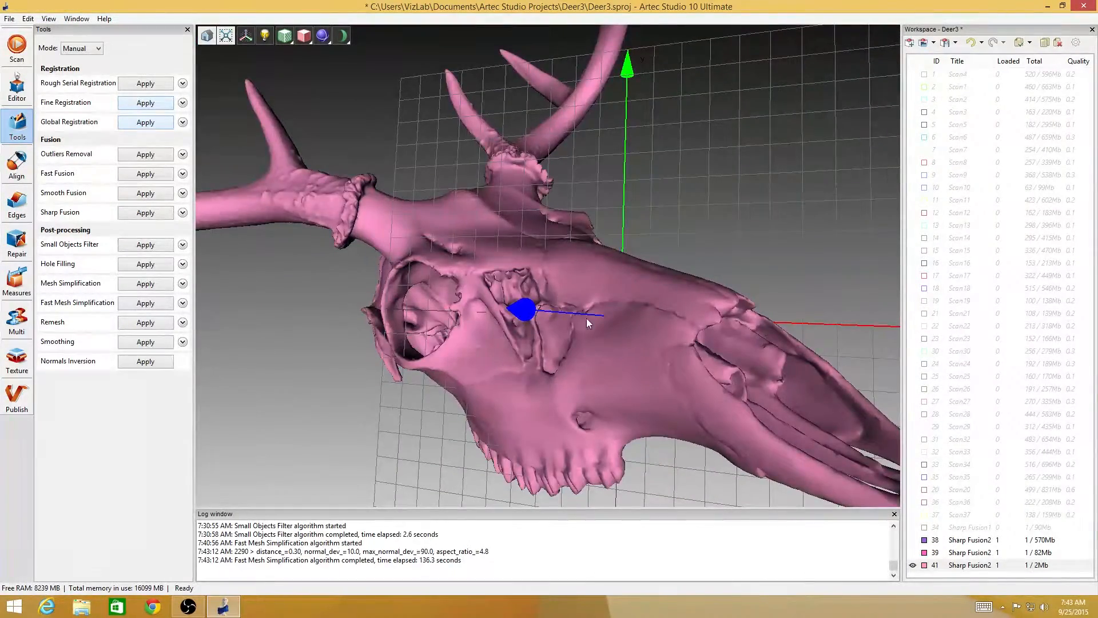
pyautogui.moveTo(623, 366); pyautogui.dragTo(627, 319)
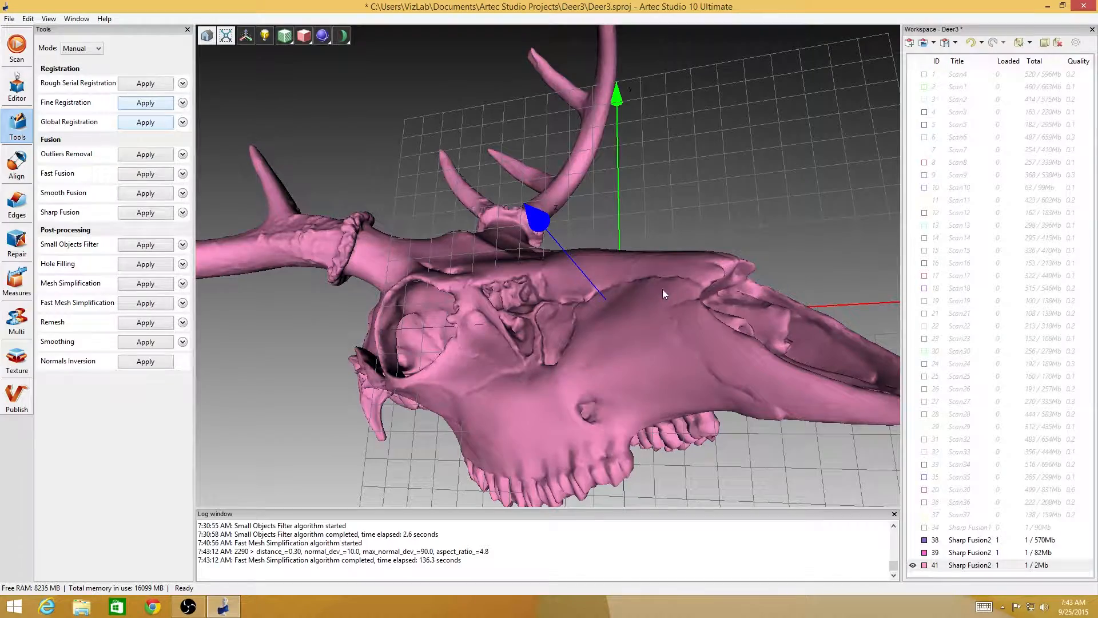
pyautogui.moveTo(514, 435); pyautogui.dragTo(692, 288)
pyautogui.moveTo(803, 247); pyautogui.dragTo(589, 256)
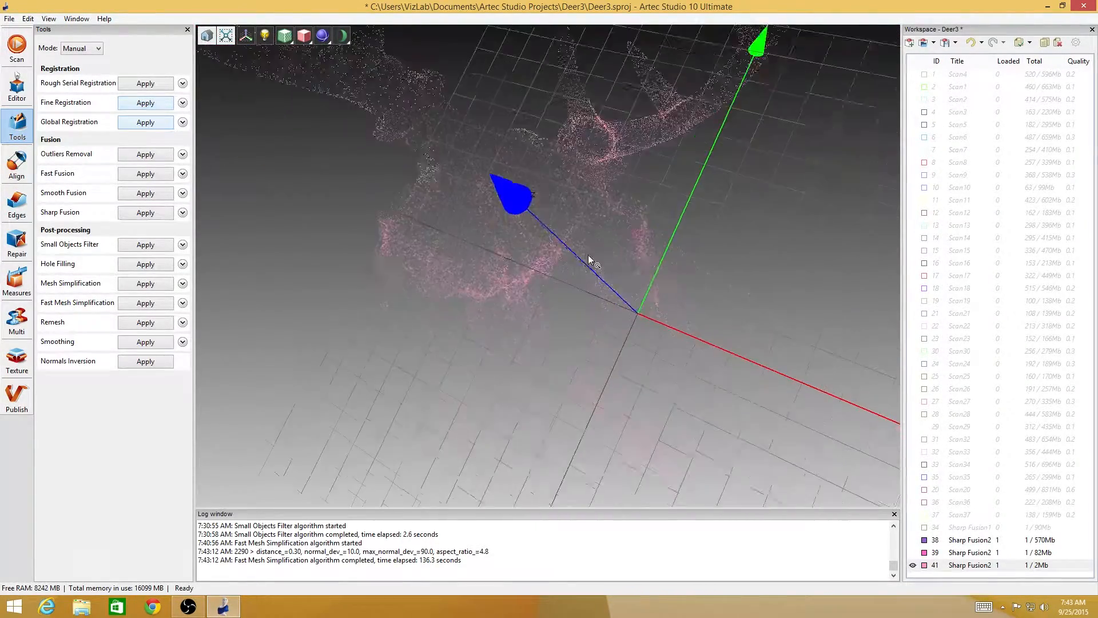
# Inspect the simplified mesh as a whole and up close at the antler bases, forehead and nasal opening
pyautogui.scroll(5, 590, 259)
pyautogui.moveTo(556, 235); pyautogui.dragTo(575, 283)
pyautogui.scroll(-5, 572, 264)
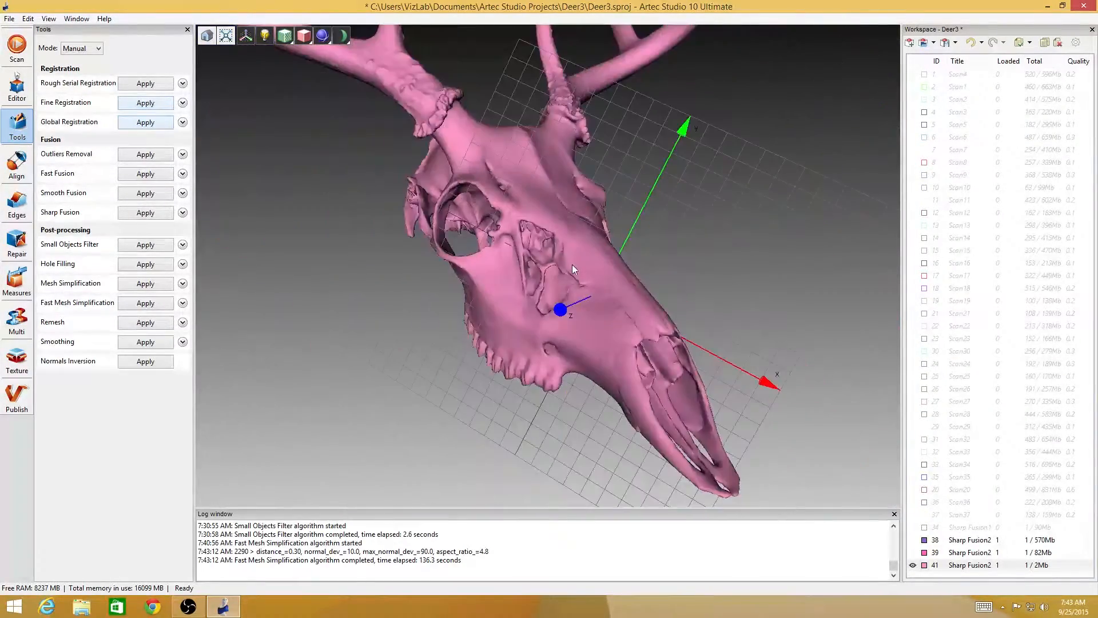
pyautogui.scroll(-5, 572, 264)
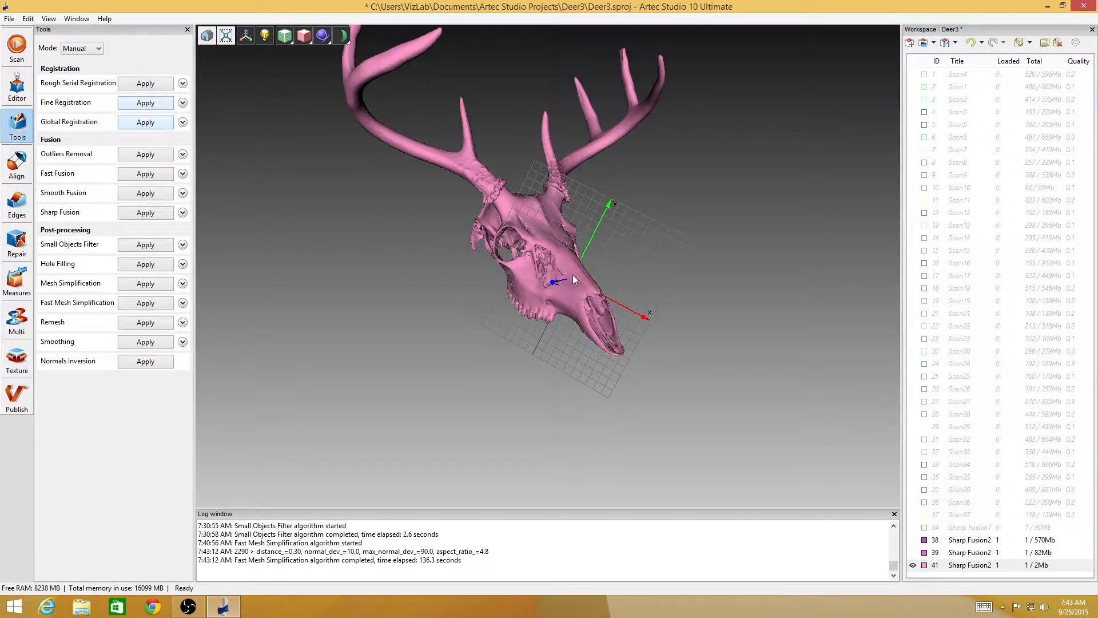
pyautogui.moveTo(572, 274); pyautogui.dragTo(518, 258)
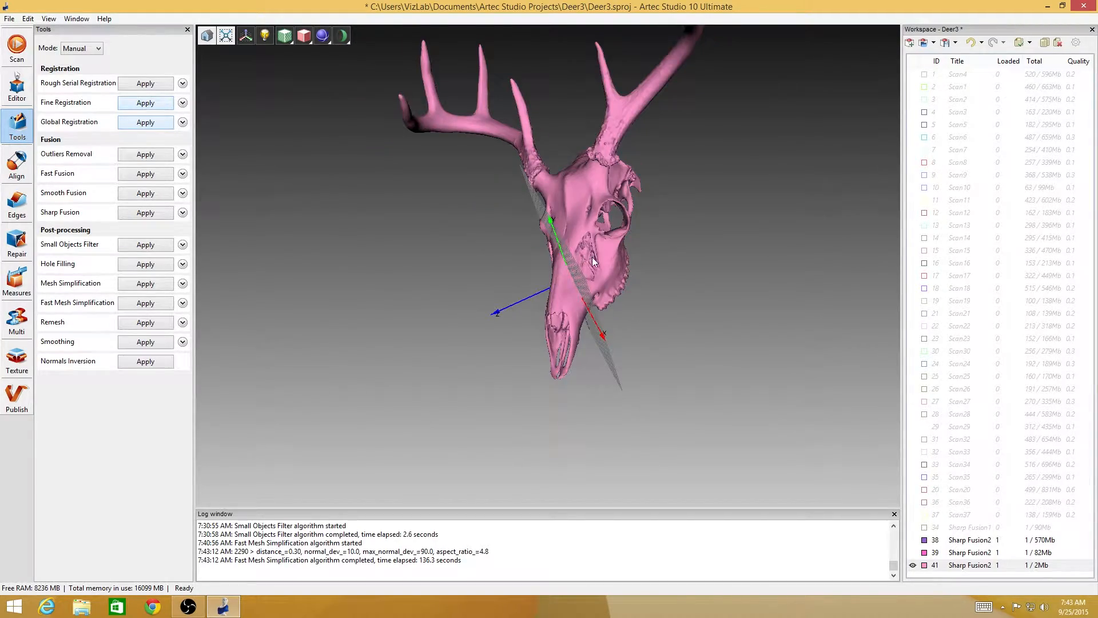
pyautogui.moveTo(598, 260)
pyautogui.mouseDown()
pyautogui.moveTo(583, 197)
pyautogui.moveTo(702, 184)
pyautogui.moveTo(561, 232)
pyautogui.moveTo(560, 389)
pyautogui.moveTo(540, 332)
pyautogui.moveTo(584, 328)
pyautogui.moveTo(558, 276)
pyautogui.moveTo(500, 240)
pyautogui.moveTo(451, 256)
pyautogui.moveTo(517, 256)
pyautogui.moveTo(506, 252)
pyautogui.mouseUp()
pyautogui.scroll(5, 551, 236)
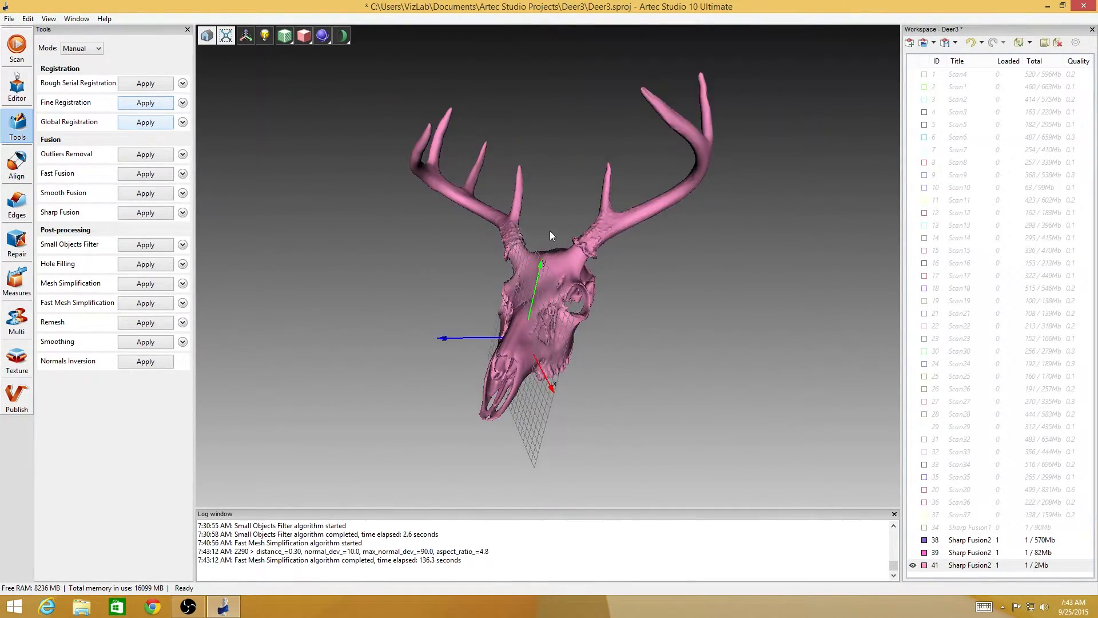
pyautogui.moveTo(550, 239); pyautogui.dragTo(601, 266)
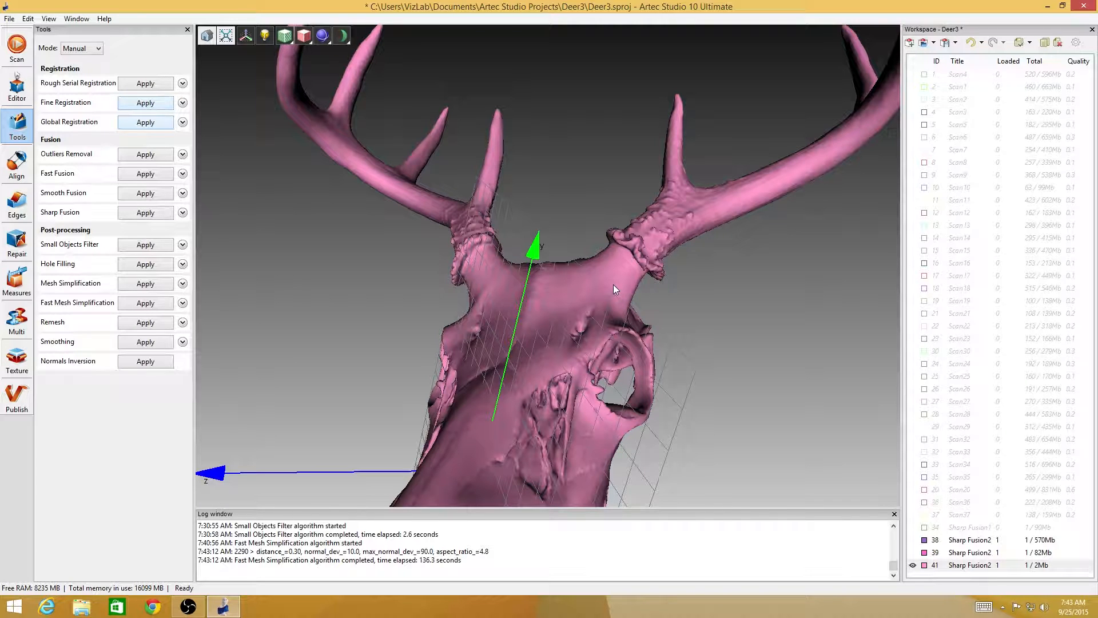
pyautogui.moveTo(657, 294); pyautogui.dragTo(571, 257)
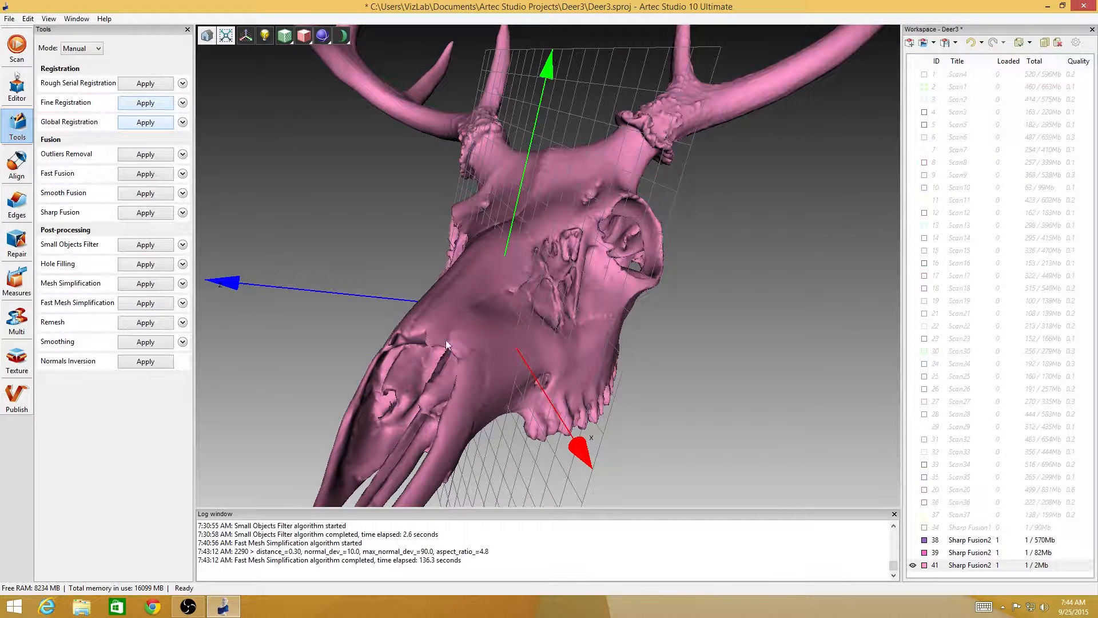
# Set up texturing for Sharp Fusion2 copy copy, using every raw scan from Scan4 through Scan37 as source
pyautogui.click(17, 360)
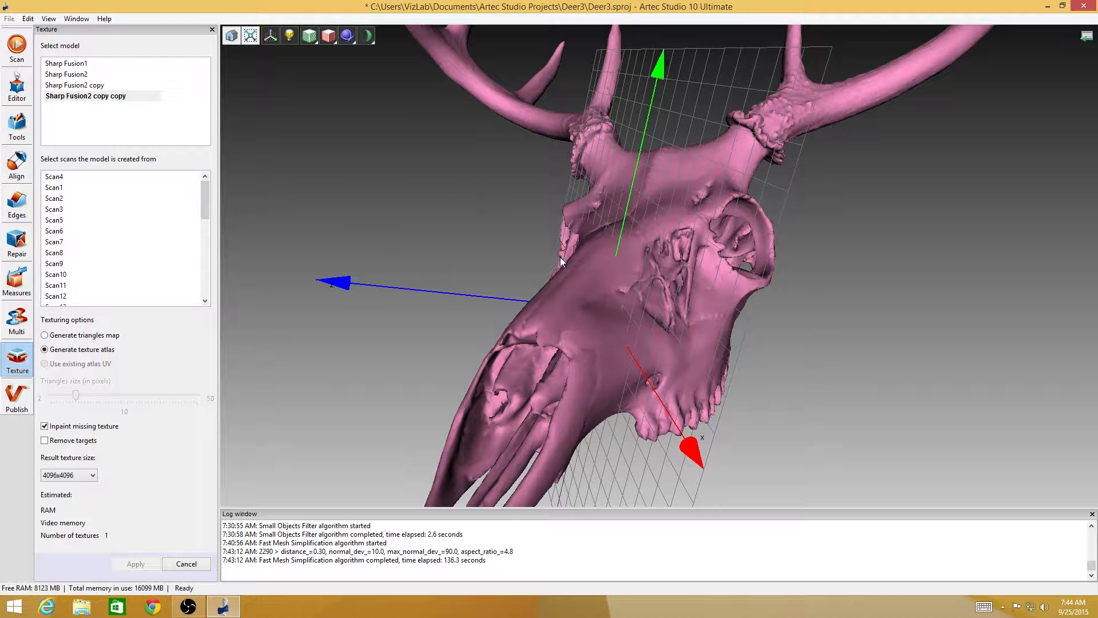
pyautogui.moveTo(707, 211)
pyautogui.mouseDown()
pyautogui.moveTo(667, 274)
pyautogui.moveTo(688, 200)
pyautogui.moveTo(650, 171)
pyautogui.moveTo(613, 338)
pyautogui.moveTo(669, 377)
pyautogui.moveTo(439, 447)
pyautogui.moveTo(608, 338)
pyautogui.moveTo(677, 222)
pyautogui.moveTo(707, 194)
pyautogui.moveTo(716, 369)
pyautogui.mouseUp()
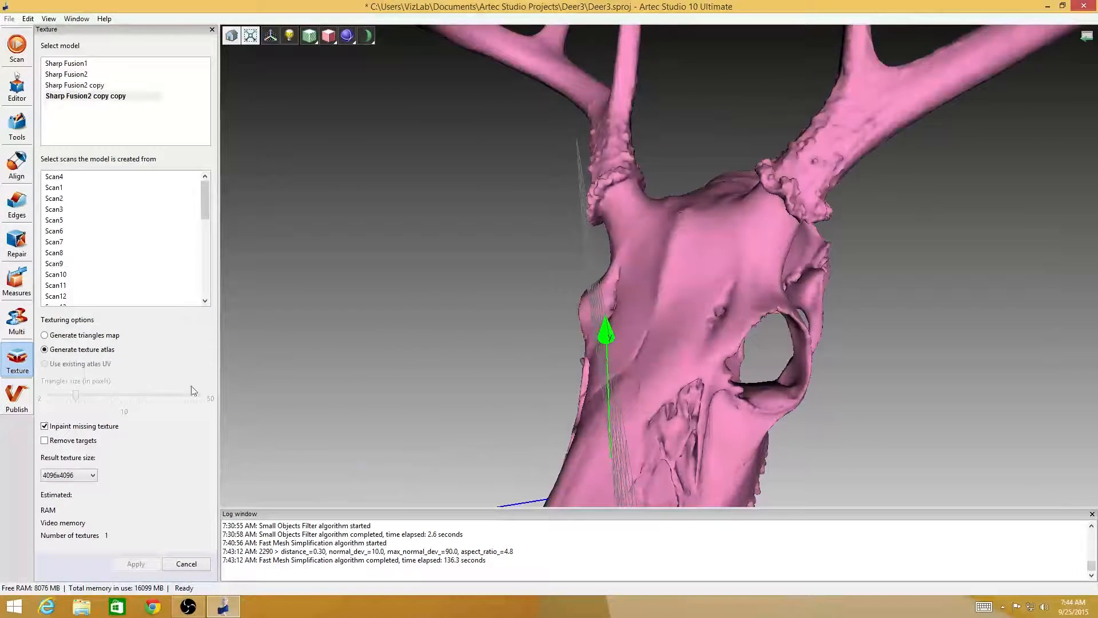
pyautogui.click(68, 177)
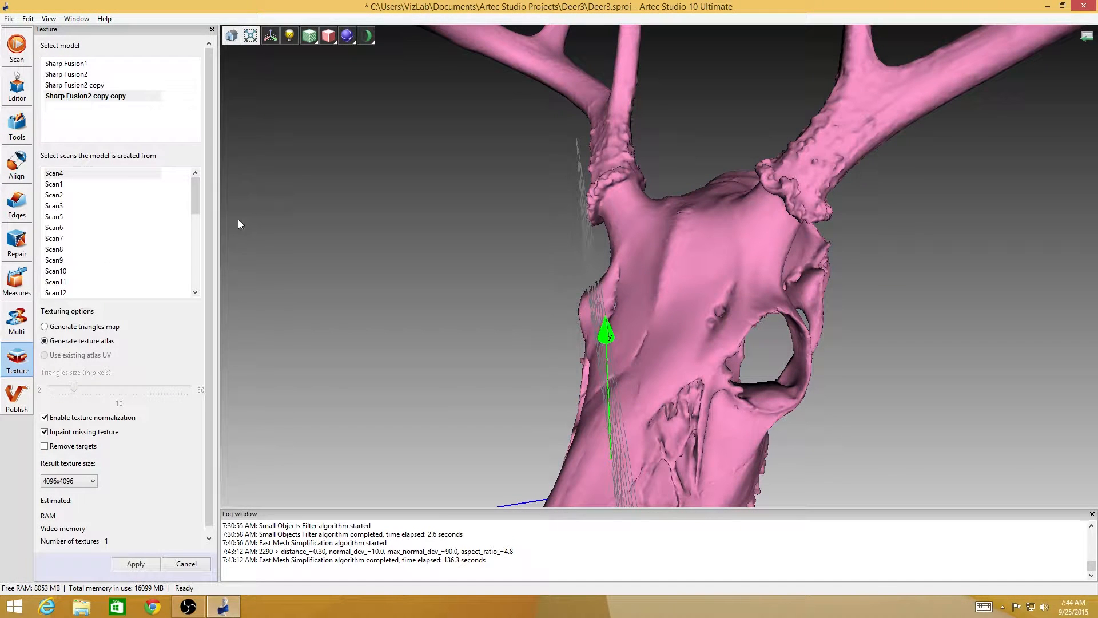
pyautogui.moveTo(195, 203); pyautogui.dragTo(208, 289)
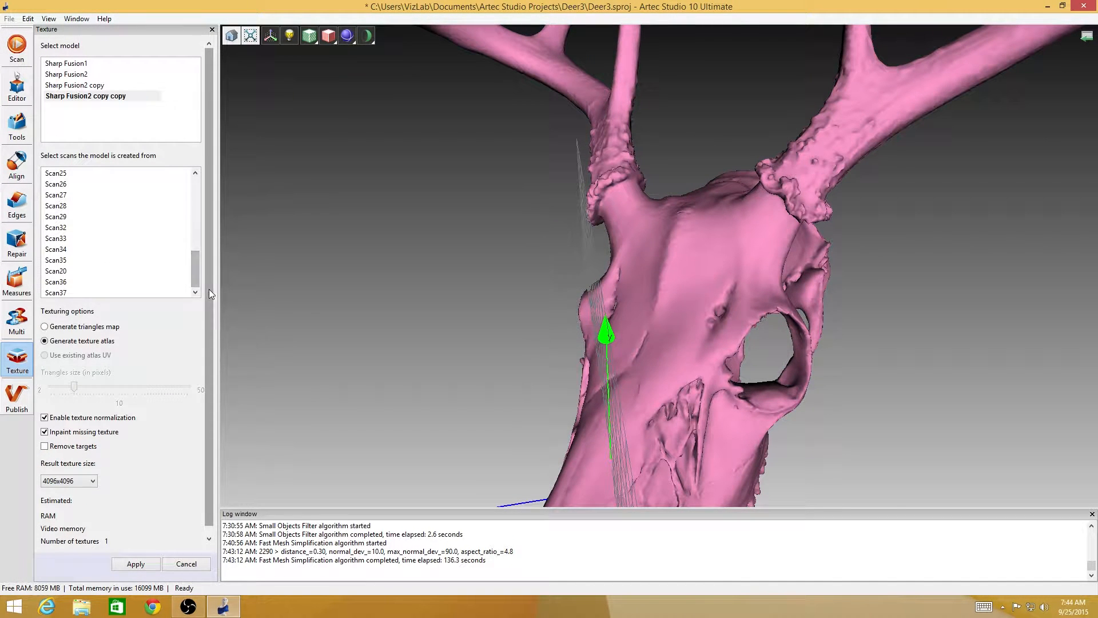
pyautogui.keyDown('shift'); pyautogui.click(59, 283); pyautogui.keyUp('shift')
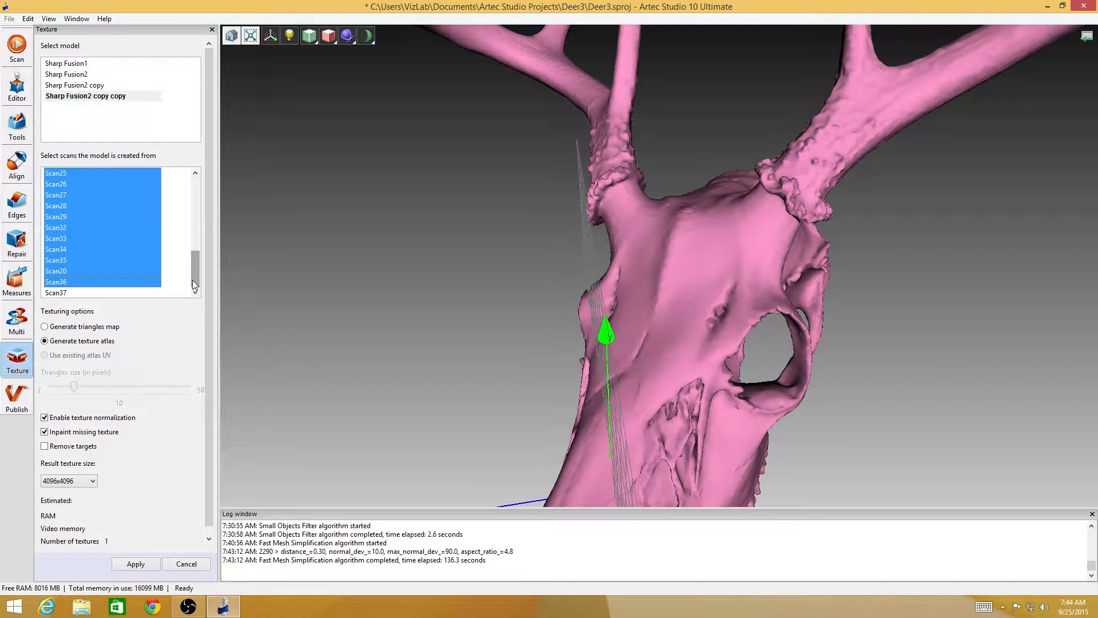
pyautogui.keyDown('shift'); pyautogui.click(74, 293); pyautogui.keyUp('shift')
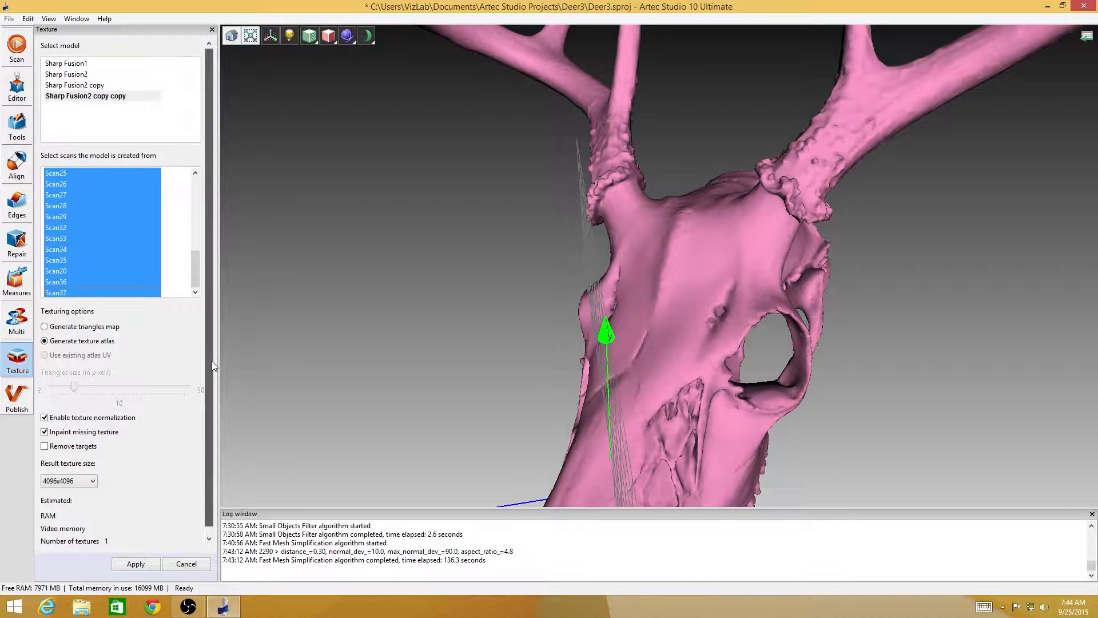
# Set the result texture size to 8192x8192 for the texture atlas
pyautogui.moveTo(211, 362); pyautogui.dragTo(212, 373)
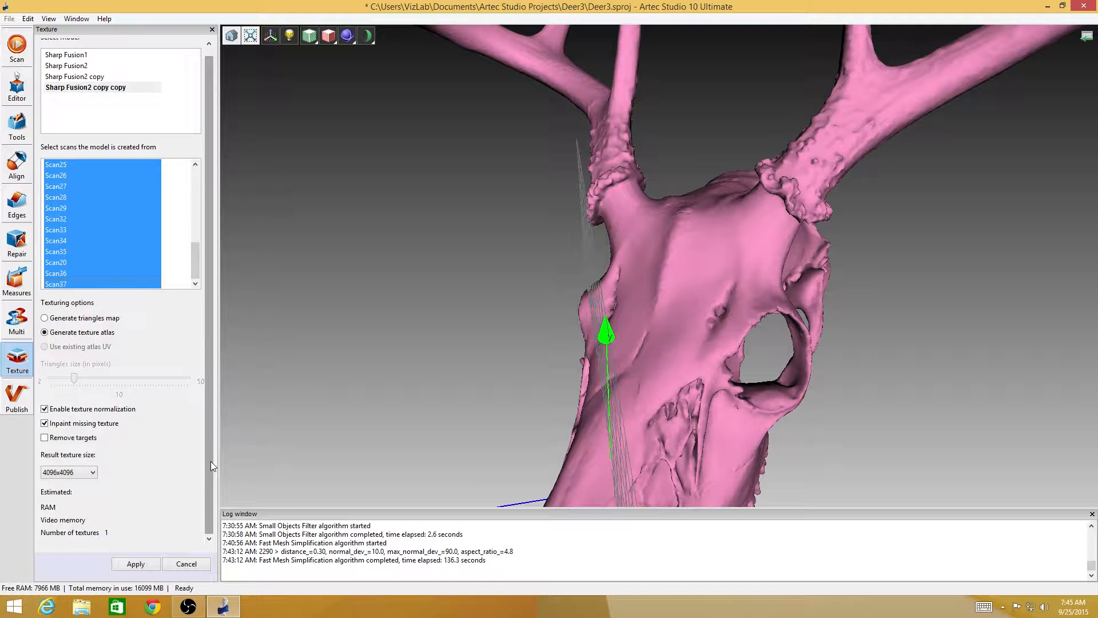
pyautogui.click(81, 475)
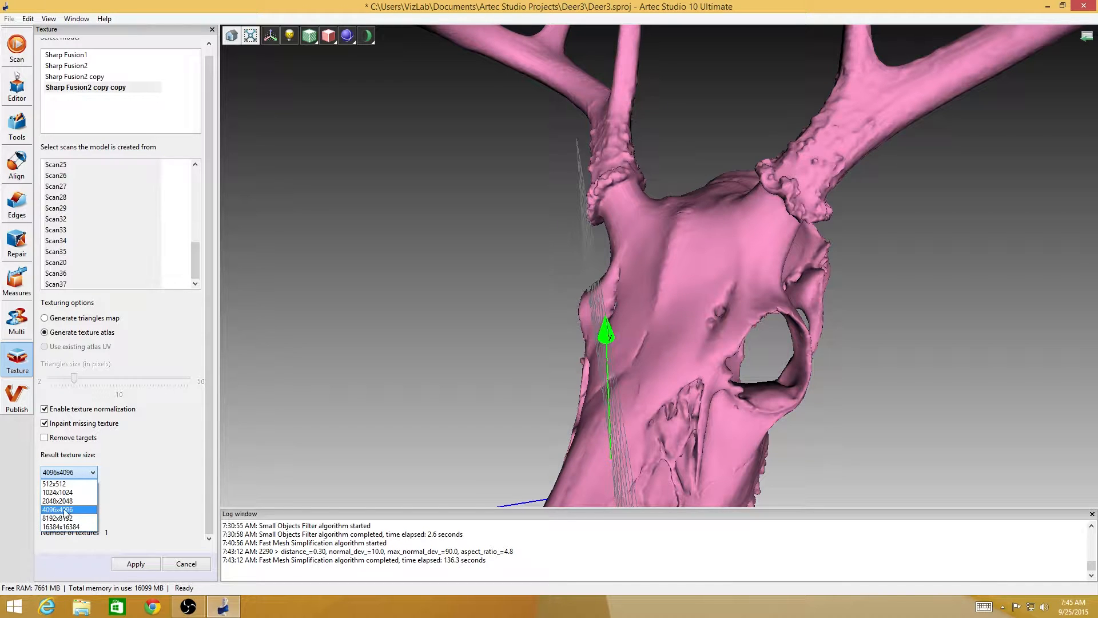
pyautogui.click(76, 511)
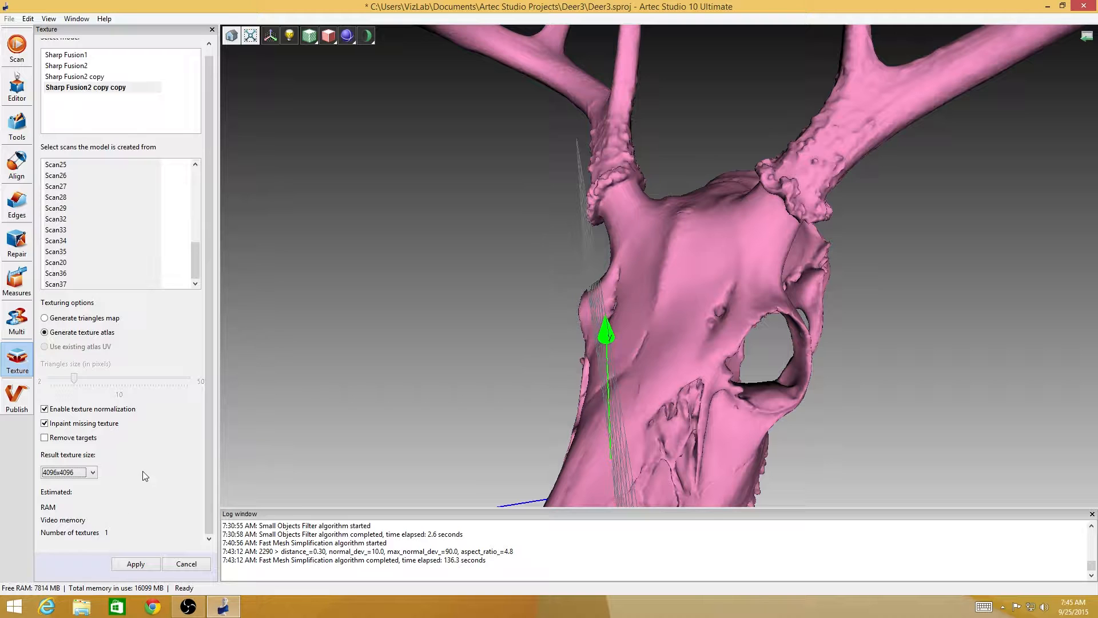
pyautogui.click(90, 472)
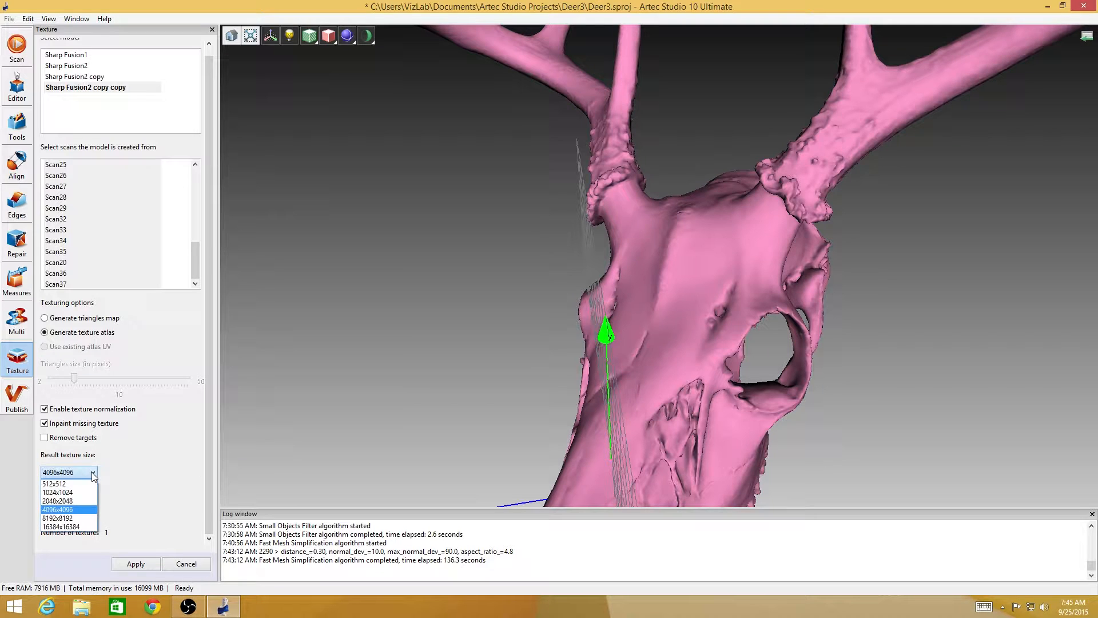
pyautogui.click(81, 518)
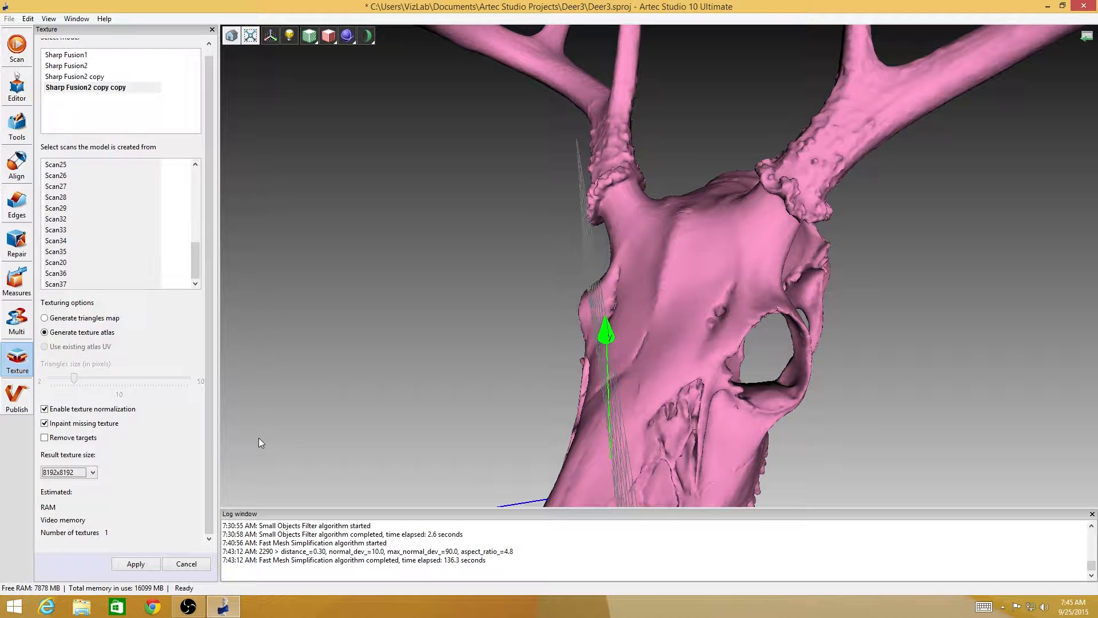
# Run texture generation on the simplified skull without storing the deleted scans in the undo history
pyautogui.moveTo(499, 396); pyautogui.dragTo(675, 229)
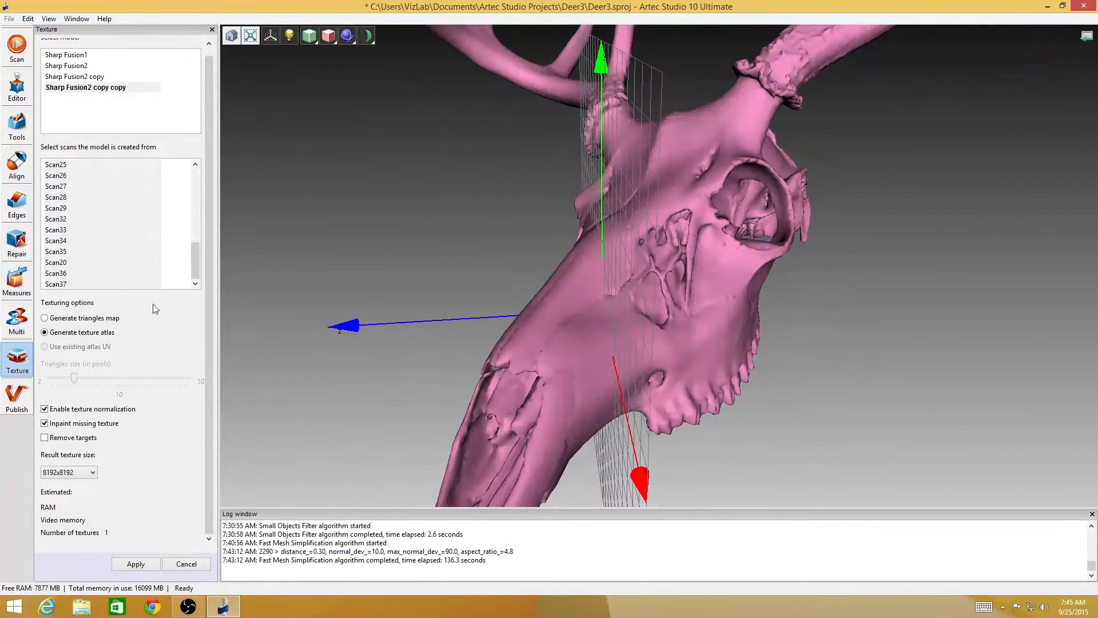
pyautogui.click(137, 565)
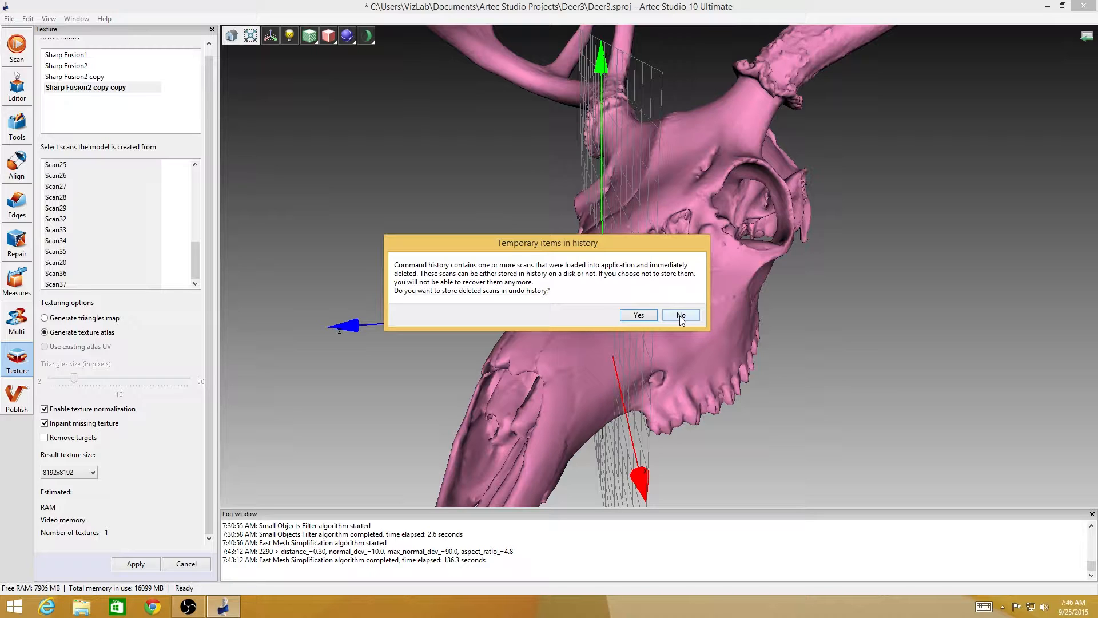
pyautogui.click(681, 316)
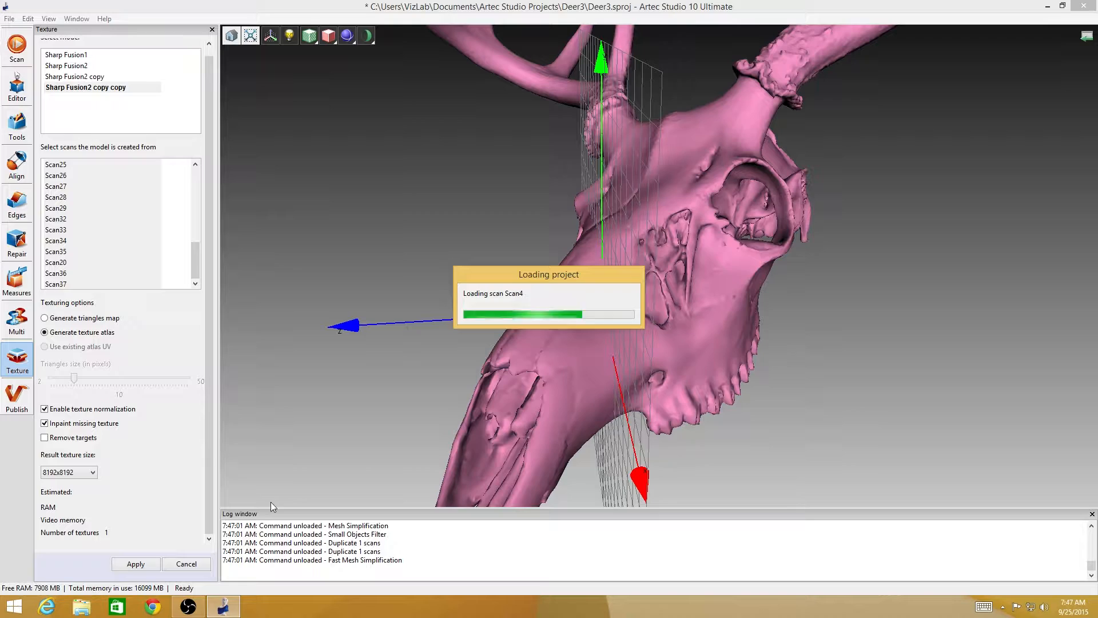
pyautogui.click(188, 608)
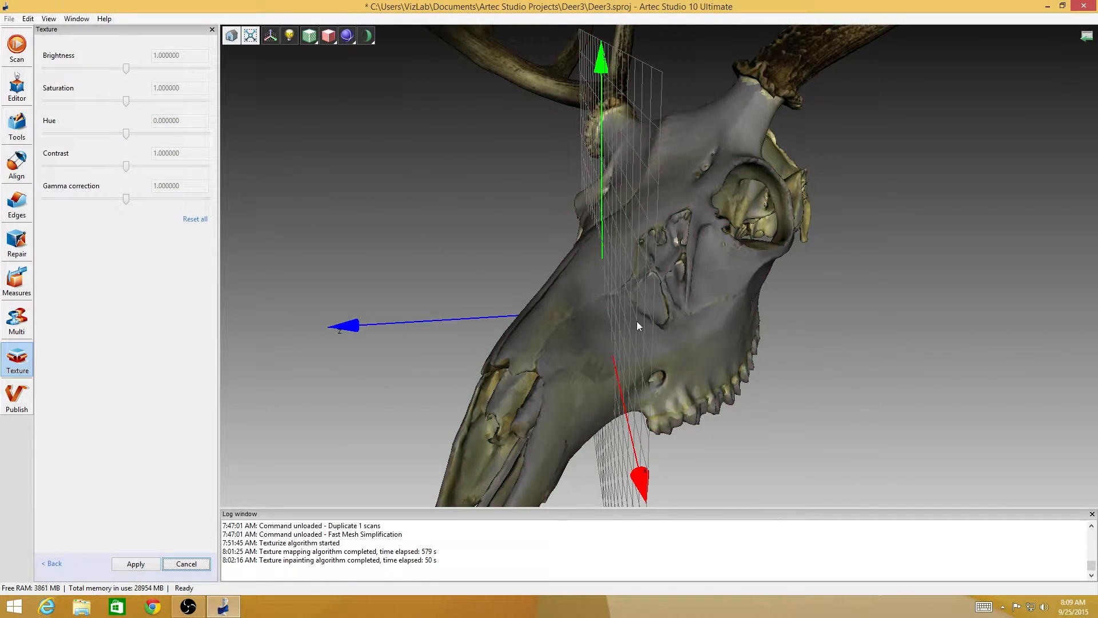
# Adjust the skull texture to a brightness of 1.36 and a gamma correction of 0.714286
pyautogui.moveTo(637, 320); pyautogui.dragTo(740, 216)
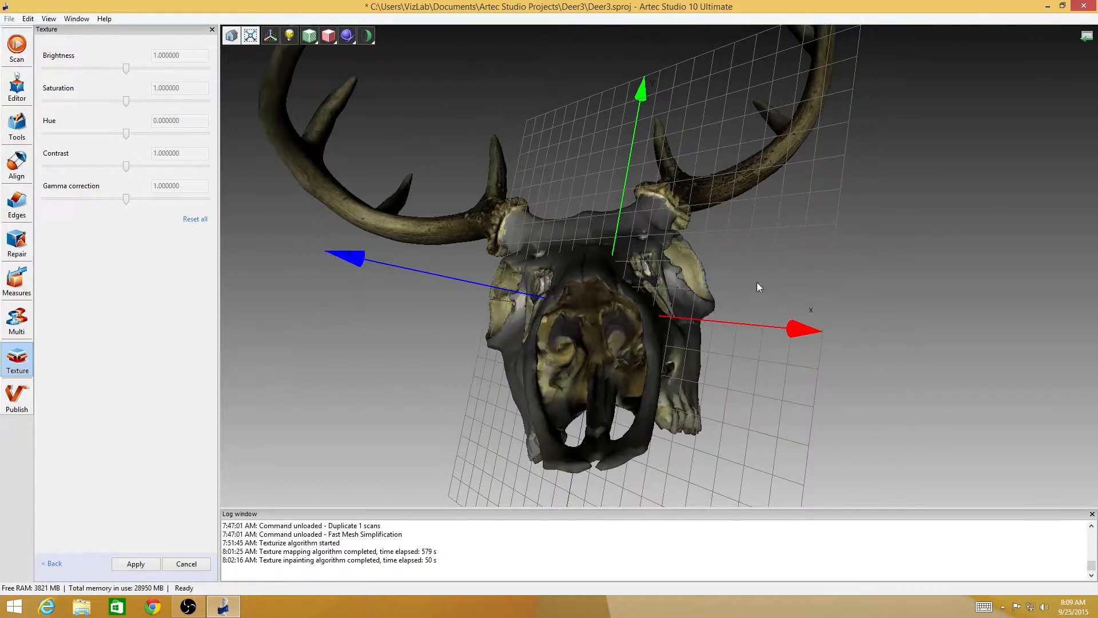
pyautogui.moveTo(672, 324); pyautogui.dragTo(626, 324)
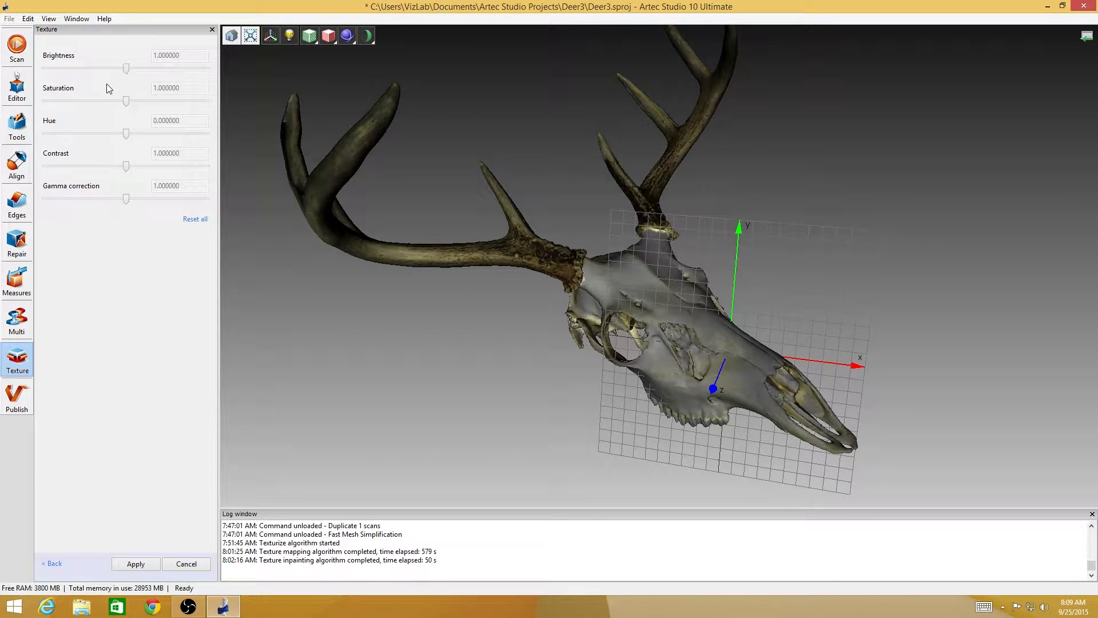
pyautogui.click(127, 68)
pyautogui.moveTo(127, 68); pyautogui.dragTo(140, 68)
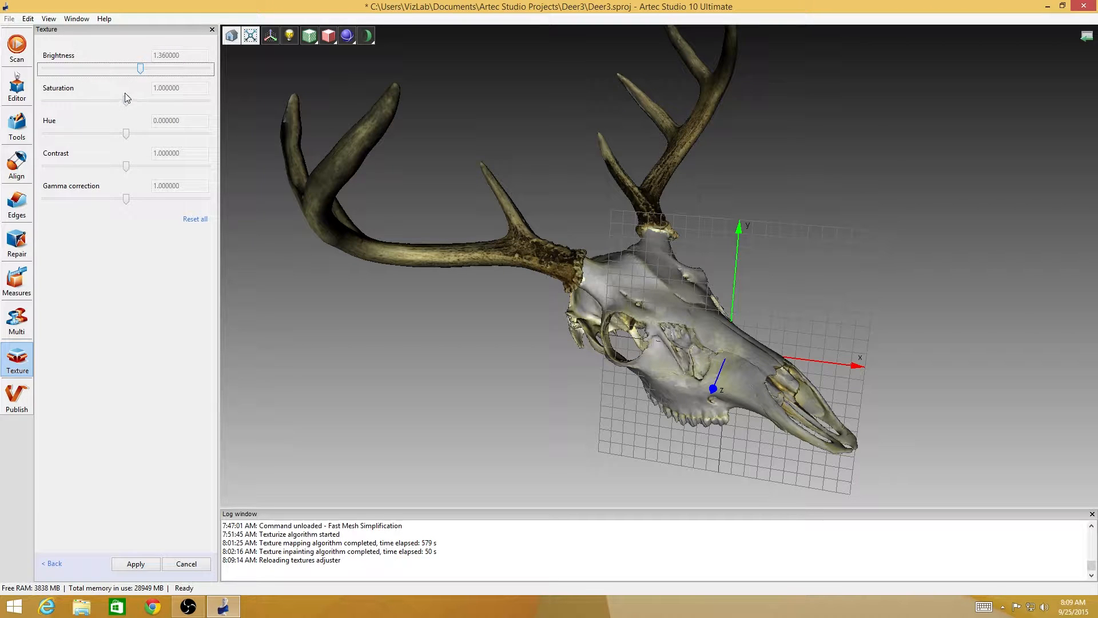
pyautogui.click(118, 200)
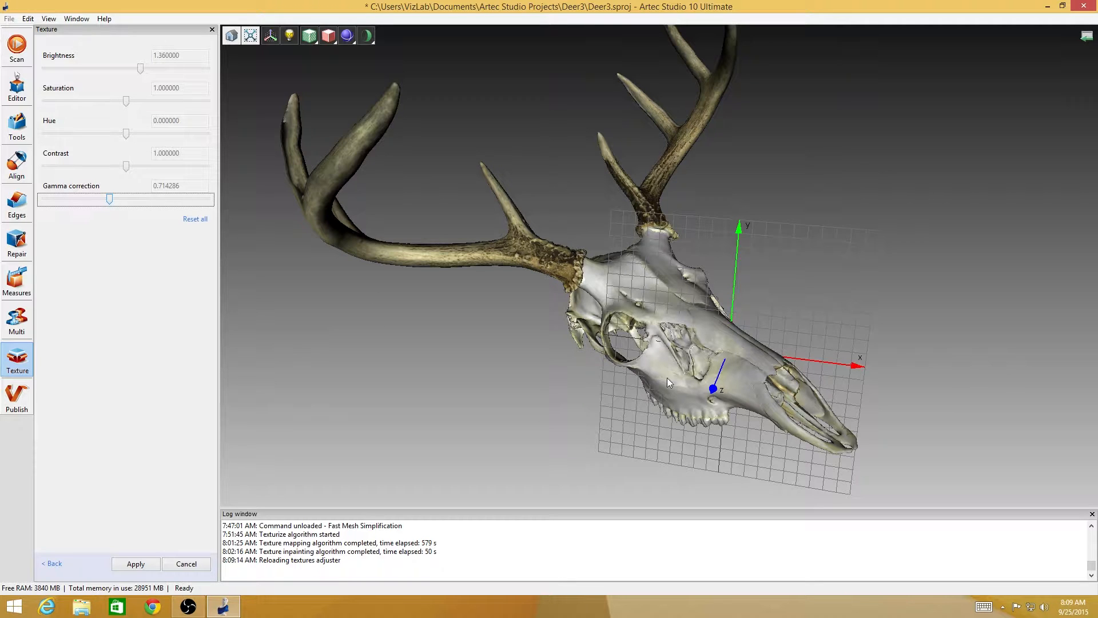
# Check the adjusted texture around the skull and antlers and apply it to the mesh
pyautogui.moveTo(667, 370); pyautogui.dragTo(691, 303)
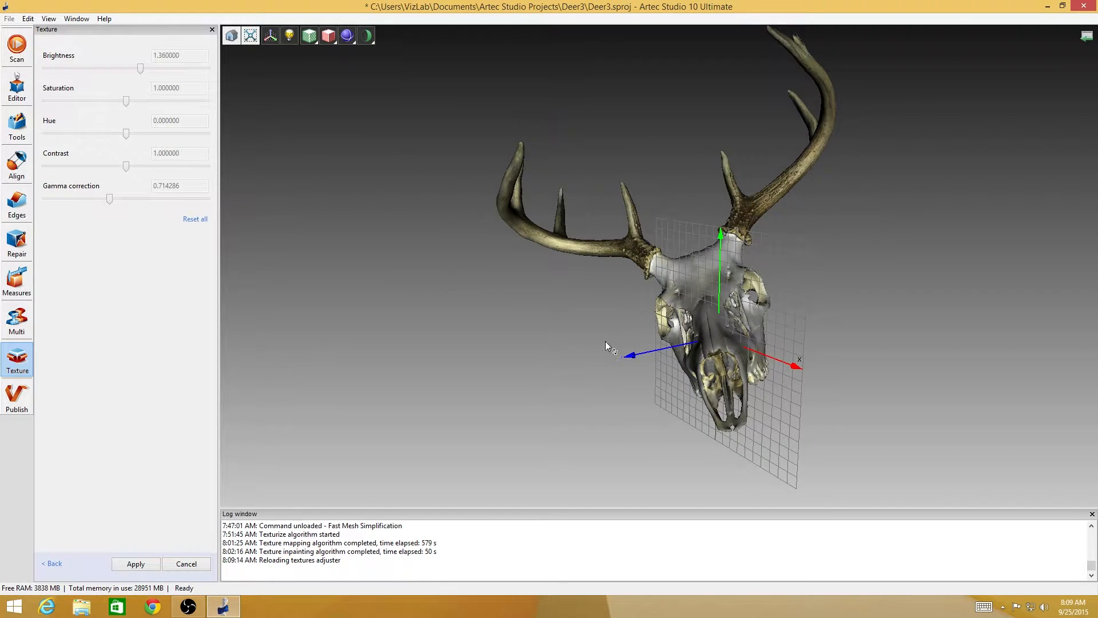
pyautogui.moveTo(612, 340); pyautogui.dragTo(568, 359)
pyautogui.moveTo(789, 284); pyautogui.dragTo(771, 325)
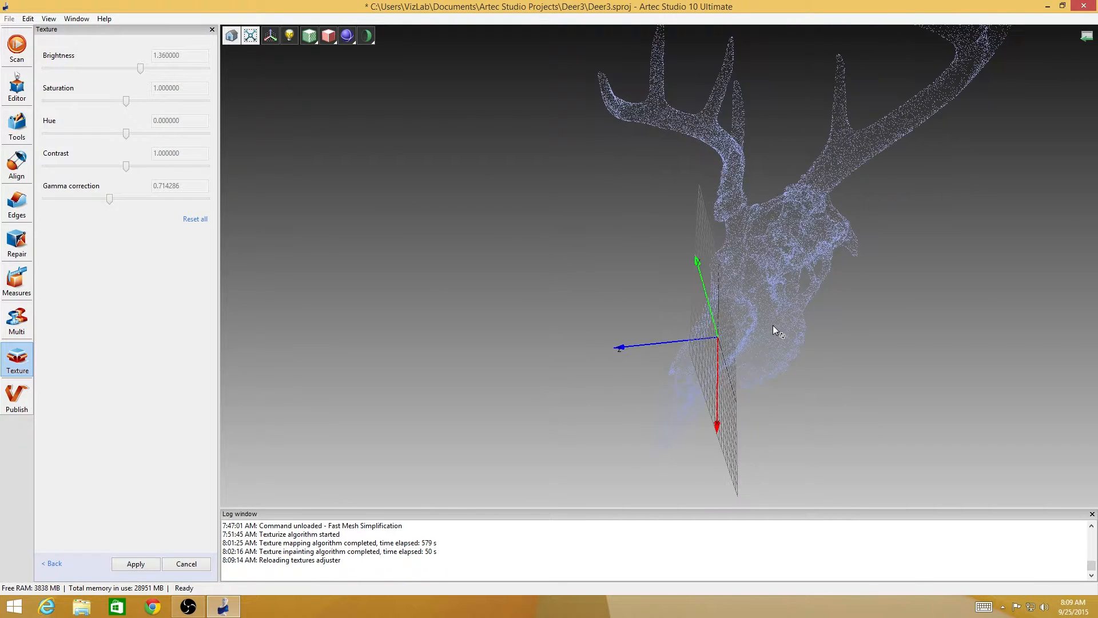
pyautogui.moveTo(796, 261); pyautogui.dragTo(720, 314)
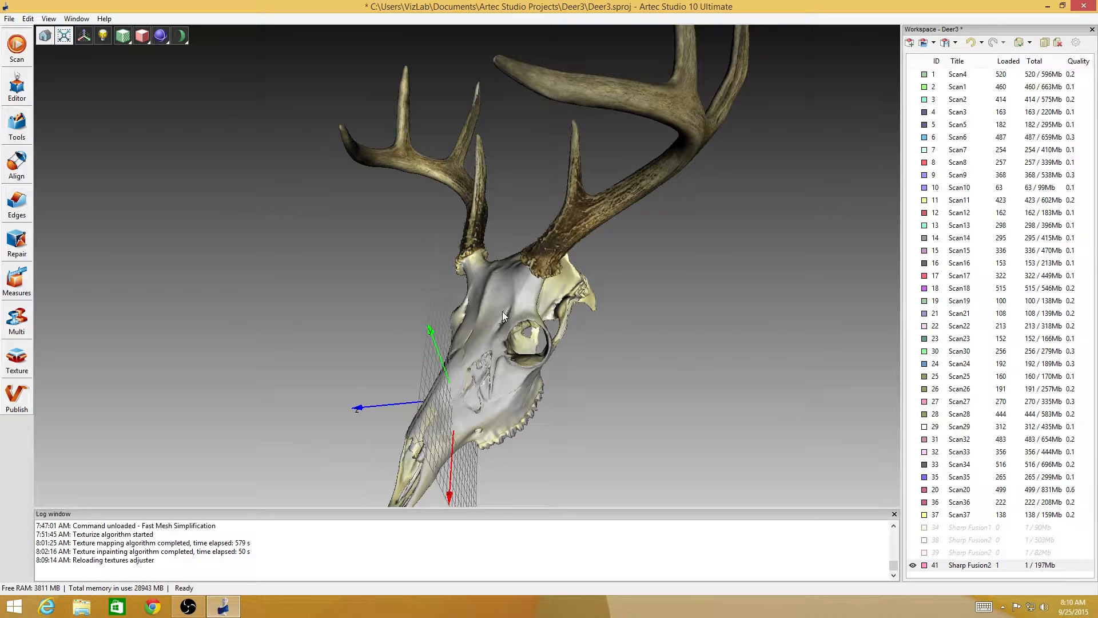
pyautogui.moveTo(502, 310); pyautogui.dragTo(656, 267)
pyautogui.moveTo(565, 252); pyautogui.dragTo(566, 235)
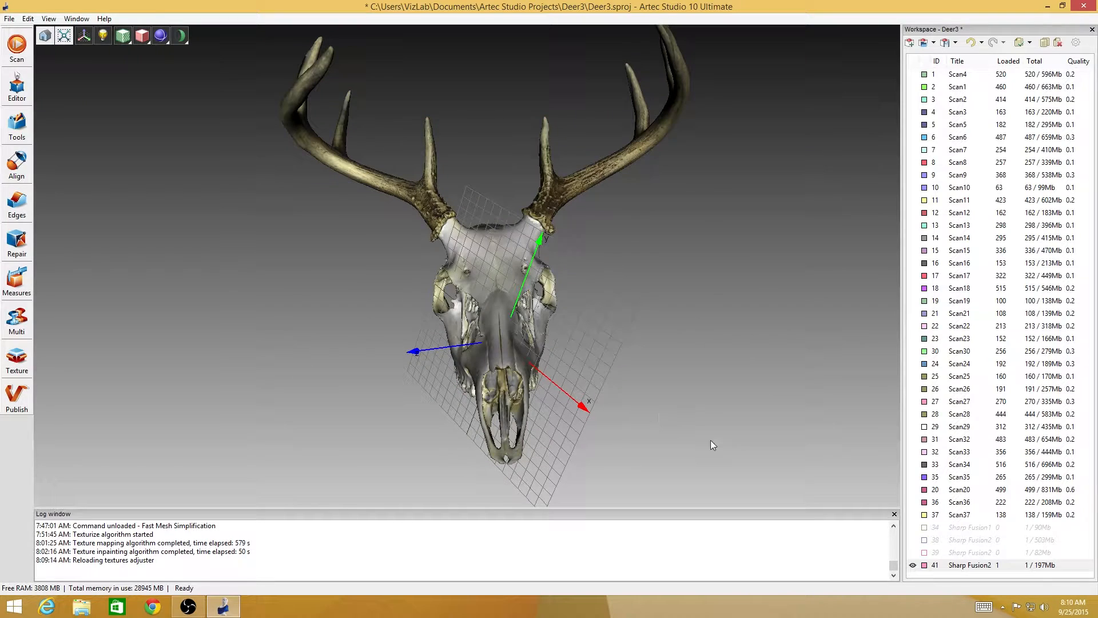
# Start exporting the textured Sharp Fusion2 mesh and create a Deer_Skull_3 folder inside scanned meshes as its destination
pyautogui.click(971, 565)
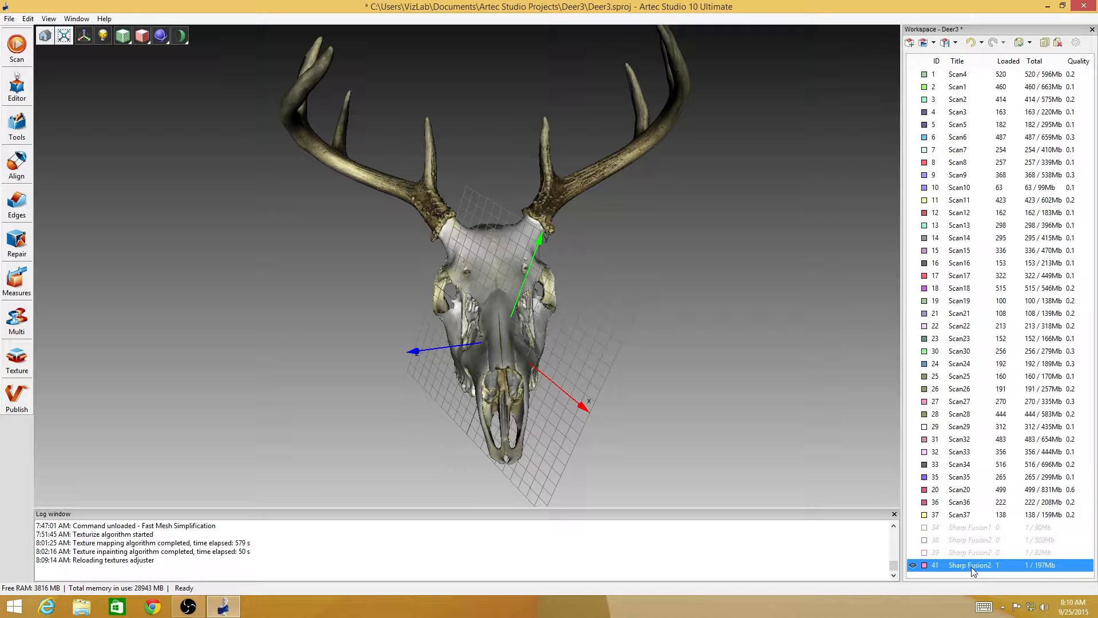
pyautogui.click(9, 18)
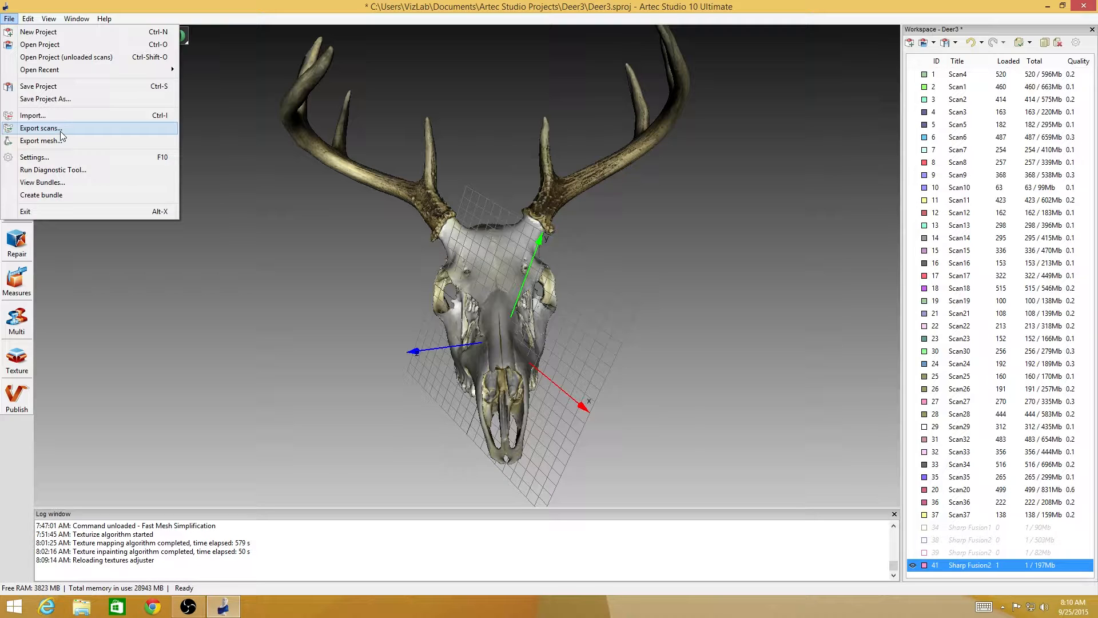
pyautogui.click(89, 143)
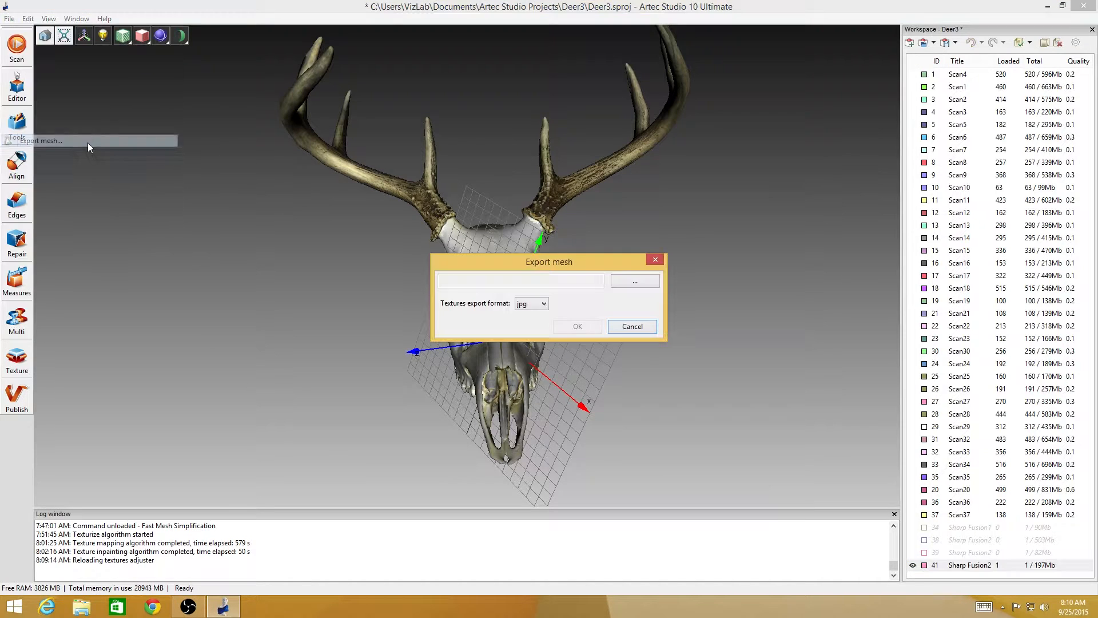
pyautogui.click(637, 281)
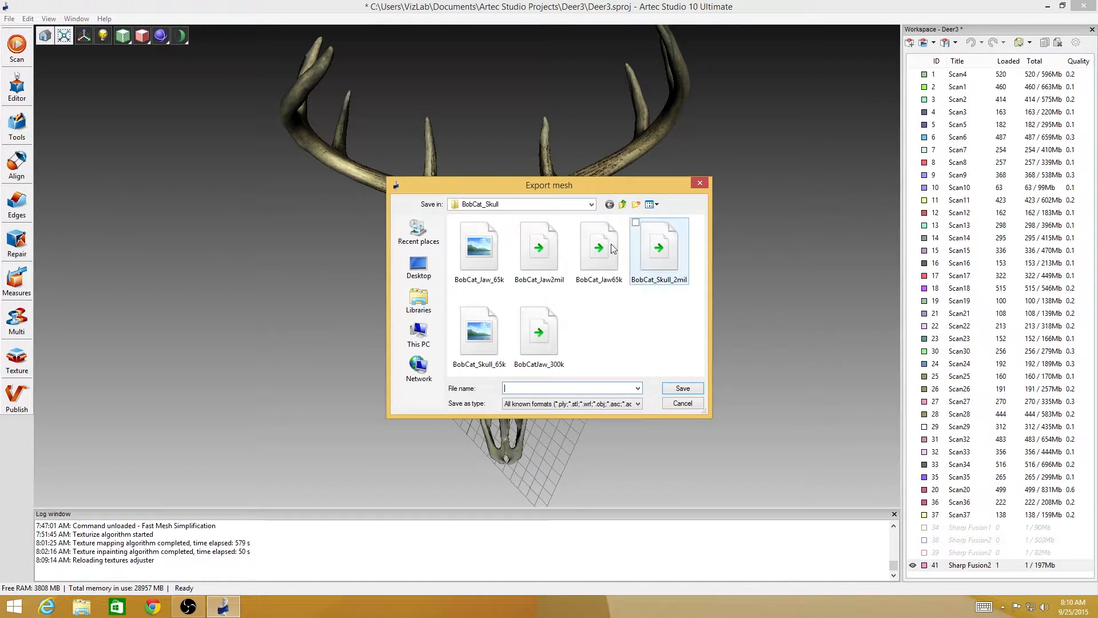
pyautogui.click(623, 204)
pyautogui.rightClick(524, 322)
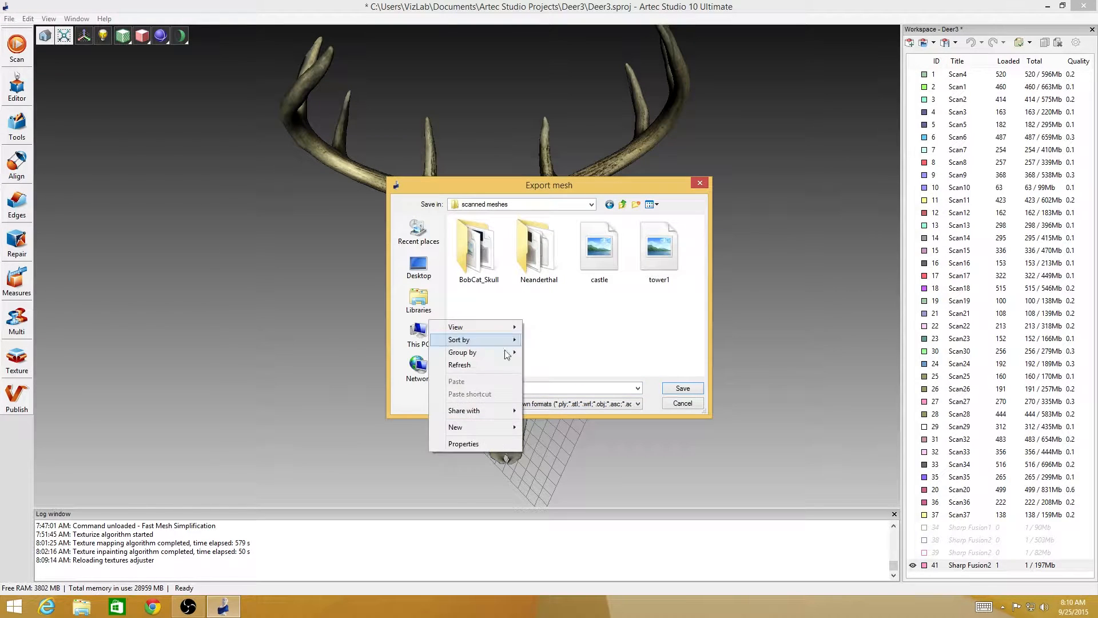
pyautogui.moveTo(483, 427)
pyautogui.click(334, 427)
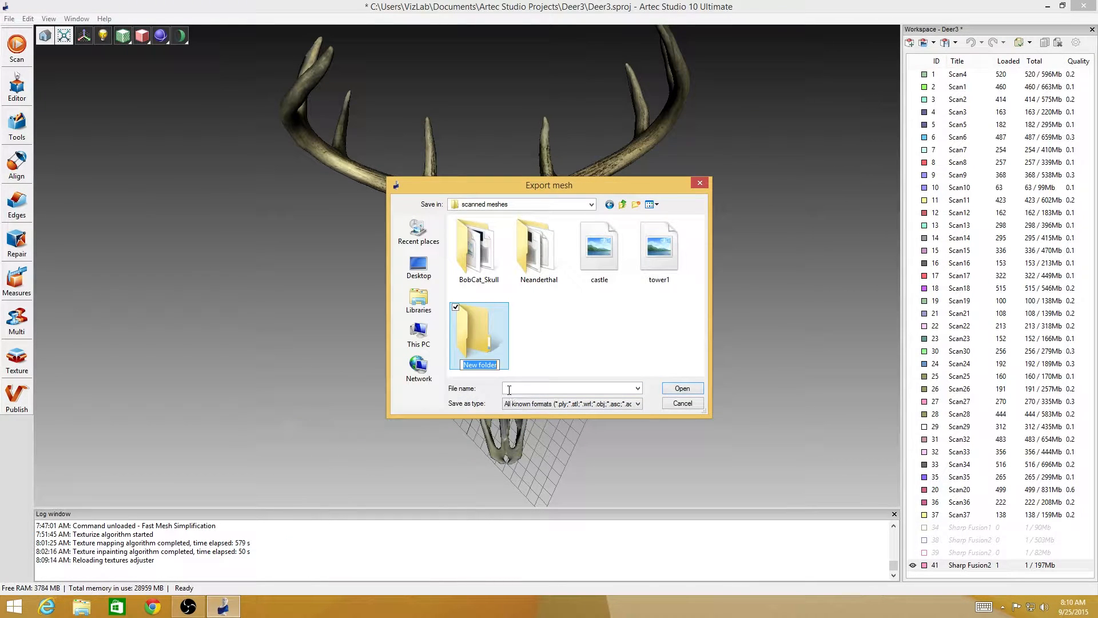
pyautogui.write('Deer_Skull_3')
pyautogui.press('Return')
pyautogui.doubleClick(484, 342)
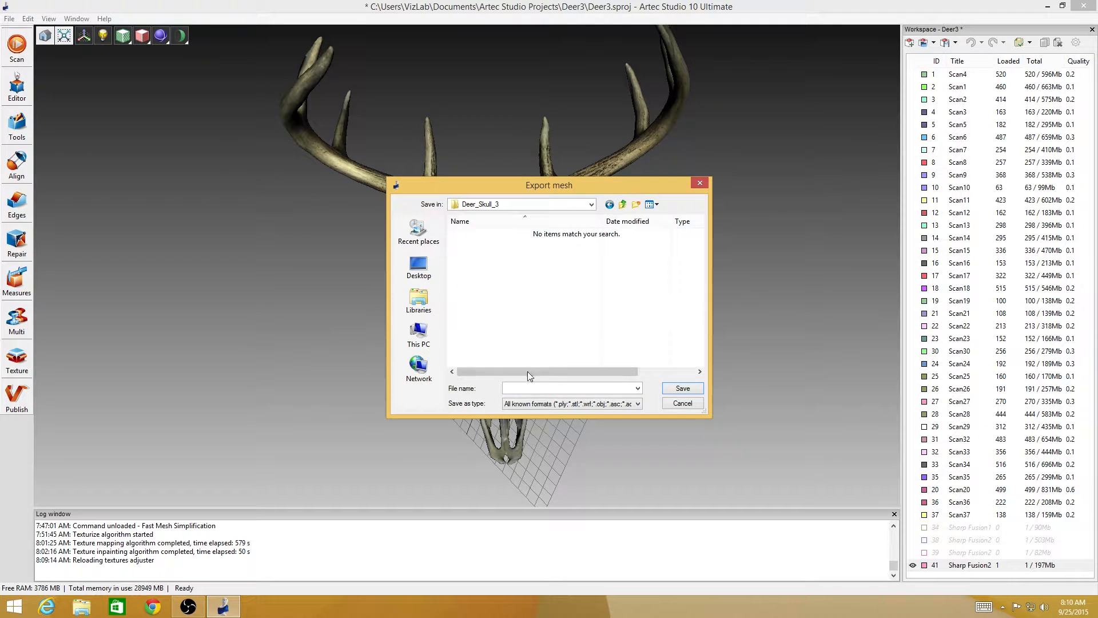
# Set the export file to Deer_Skull3.obj in Wavefront OBJ format, with jpg as the texture export format
pyautogui.click(639, 406)
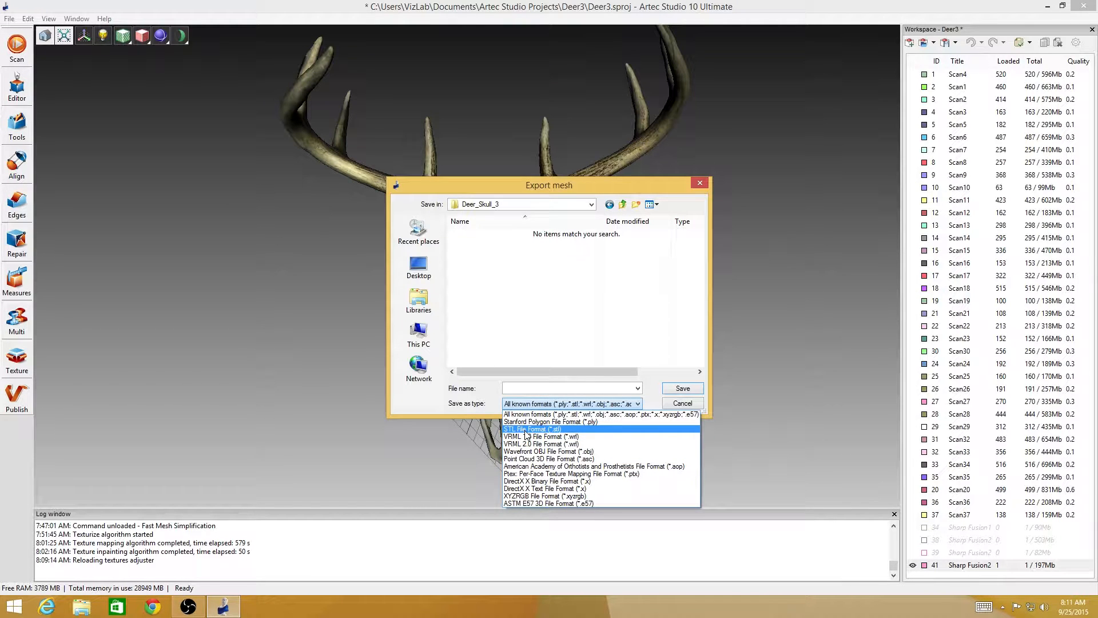
pyautogui.click(576, 454)
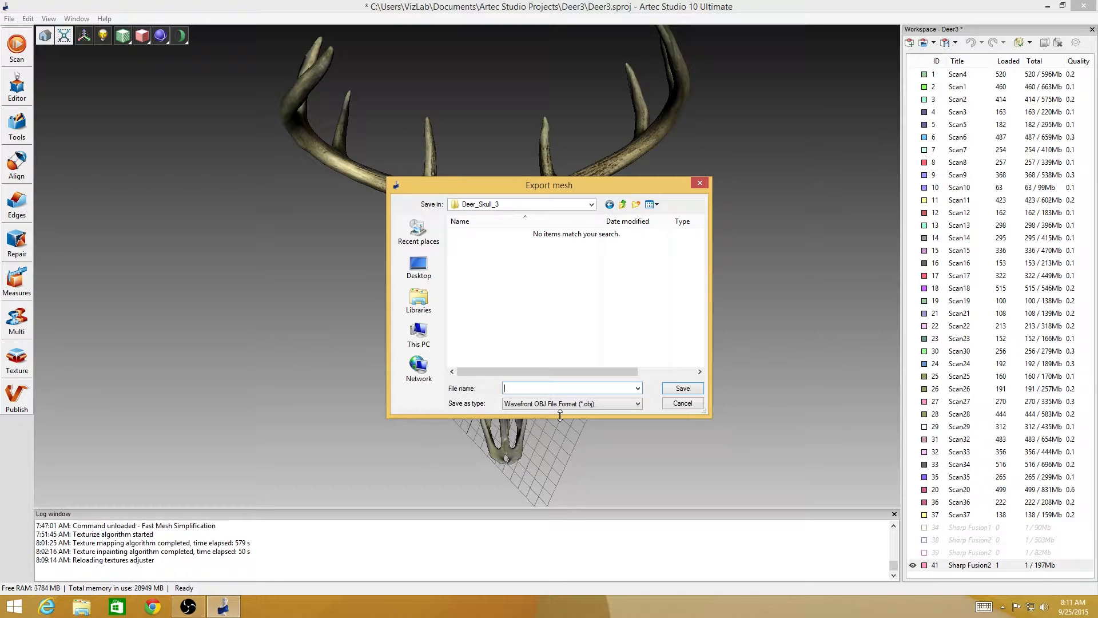
pyautogui.write('eer_Skull3.obj')
pyautogui.click(557, 386)
pyautogui.click(689, 389)
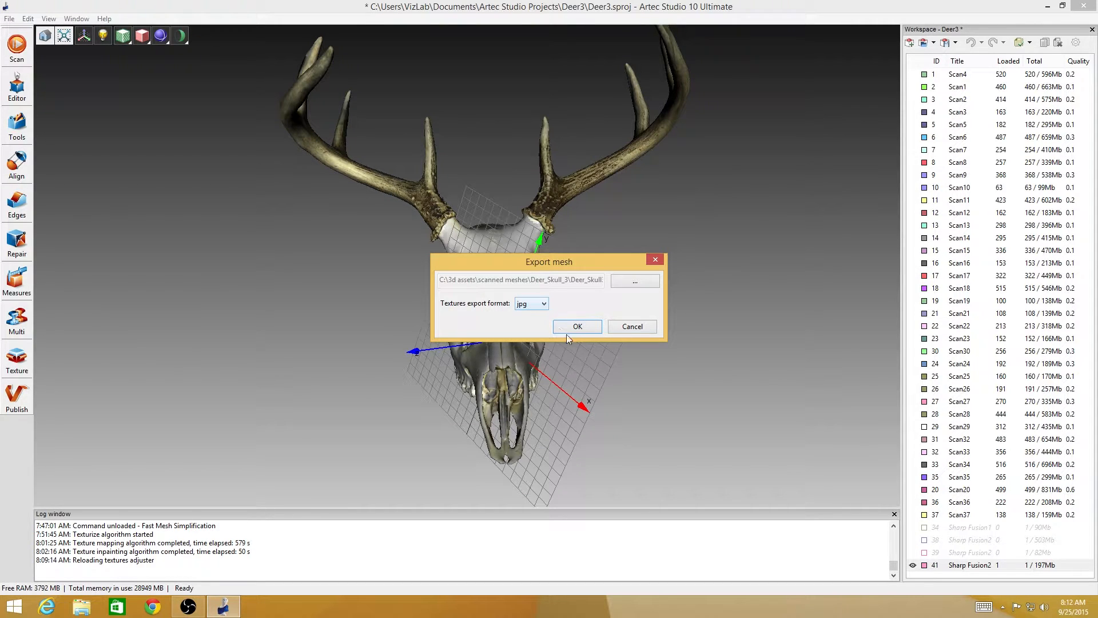
pyautogui.click(542, 307)
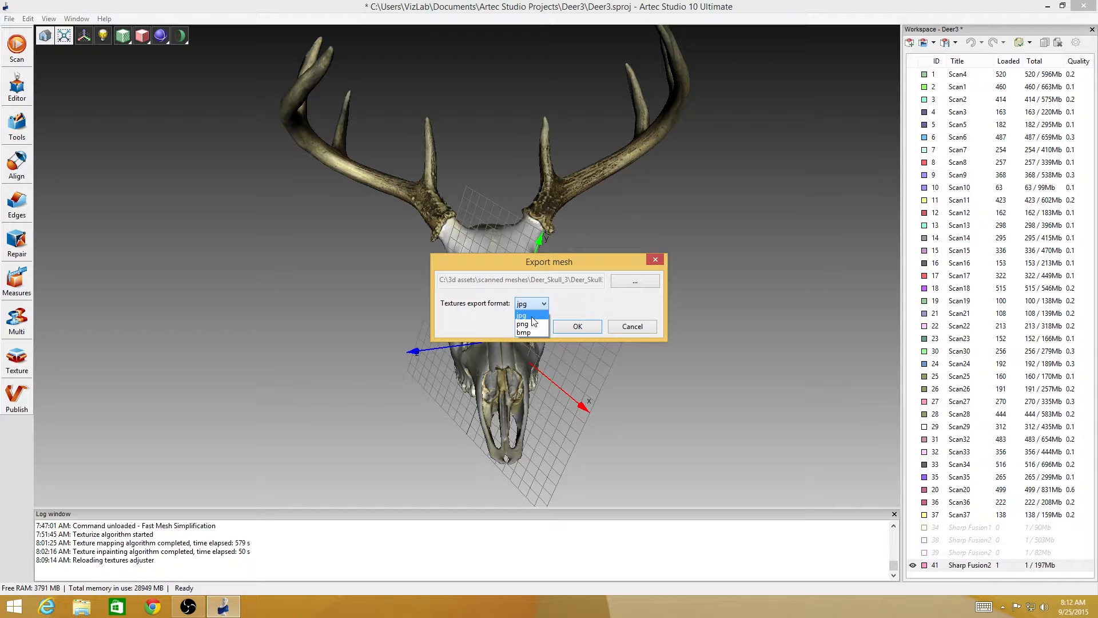
pyautogui.click(535, 317)
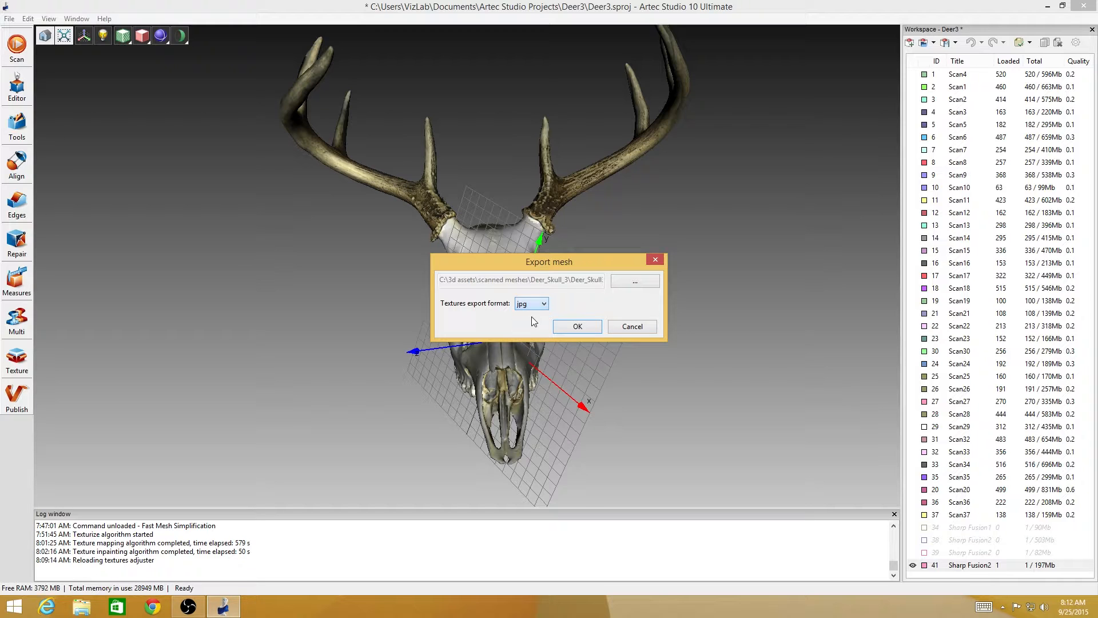
# Confirm the export of the textured skull mesh as an OBJ with jpg textures
pyautogui.click(582, 327)
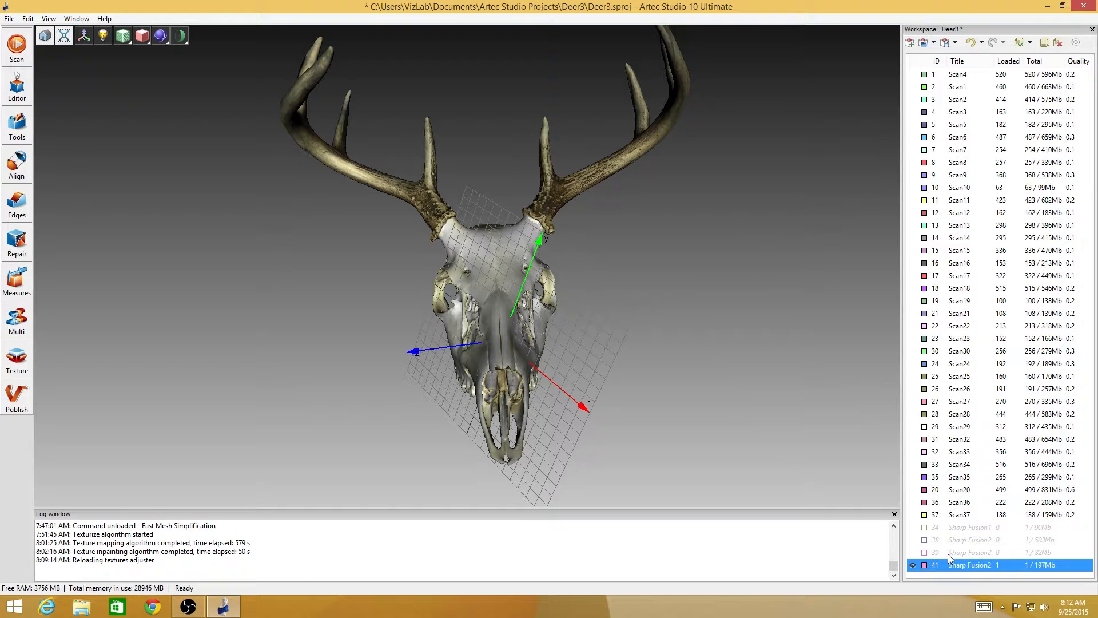
pyautogui.click(925, 553)
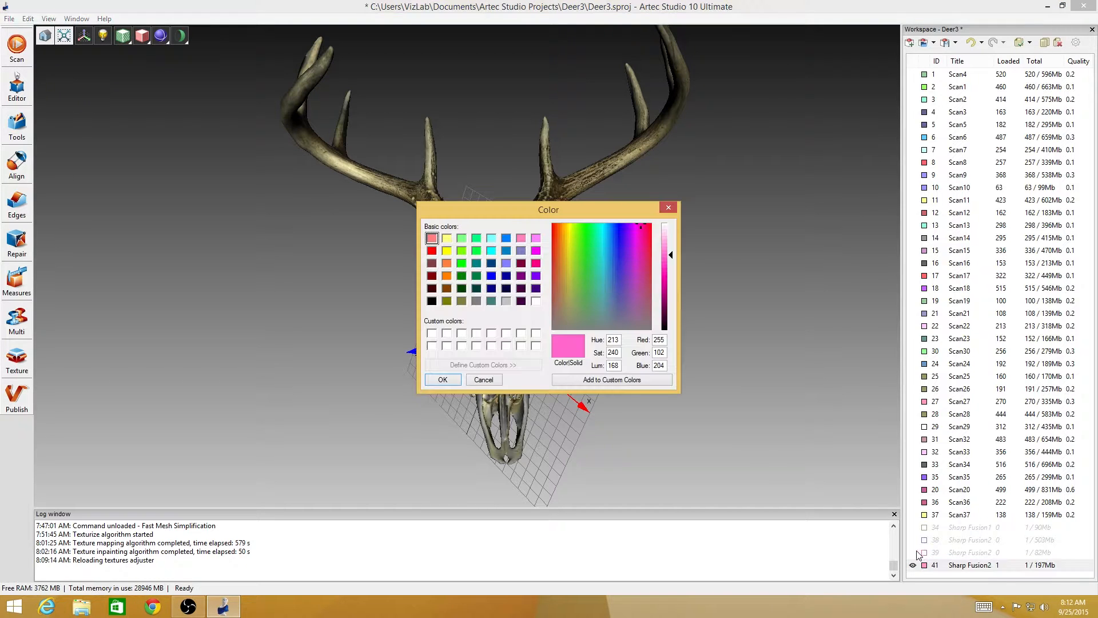
pyautogui.click(671, 205)
pyautogui.click(984, 552)
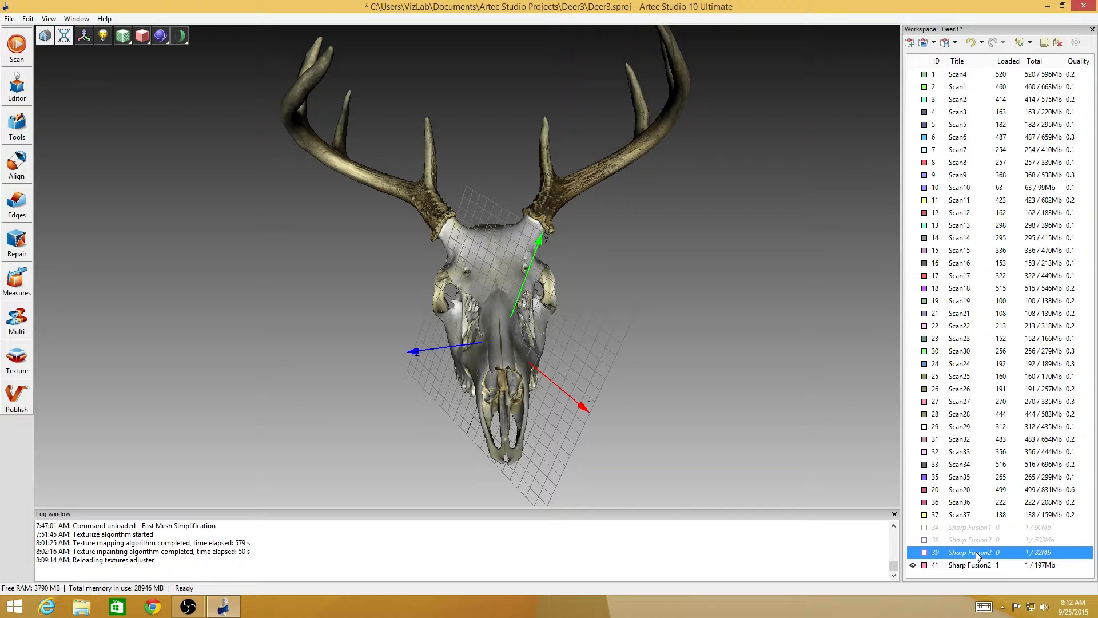
pyautogui.click(1052, 566)
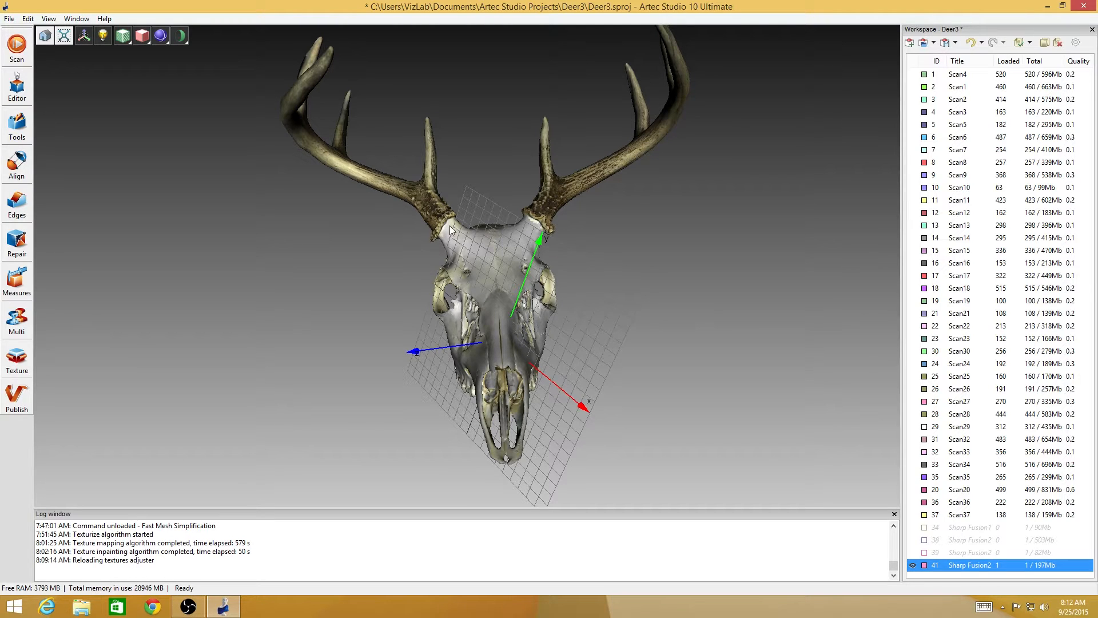
# Examine the textured mesh up close where the antler meets the skull, and check the whole skull from an angled side
pyautogui.moveTo(468, 254); pyautogui.dragTo(511, 296, button='middle')
pyautogui.moveTo(461, 234); pyautogui.dragTo(571, 414, button='right')
pyautogui.moveTo(622, 321); pyautogui.dragTo(588, 296, button='right')
pyautogui.moveTo(589, 296)
pyautogui.mouseDown()
pyautogui.moveTo(524, 246)
pyautogui.moveTo(605, 294)
pyautogui.mouseUp()
pyautogui.moveTo(720, 385); pyautogui.dragTo(355, 207)
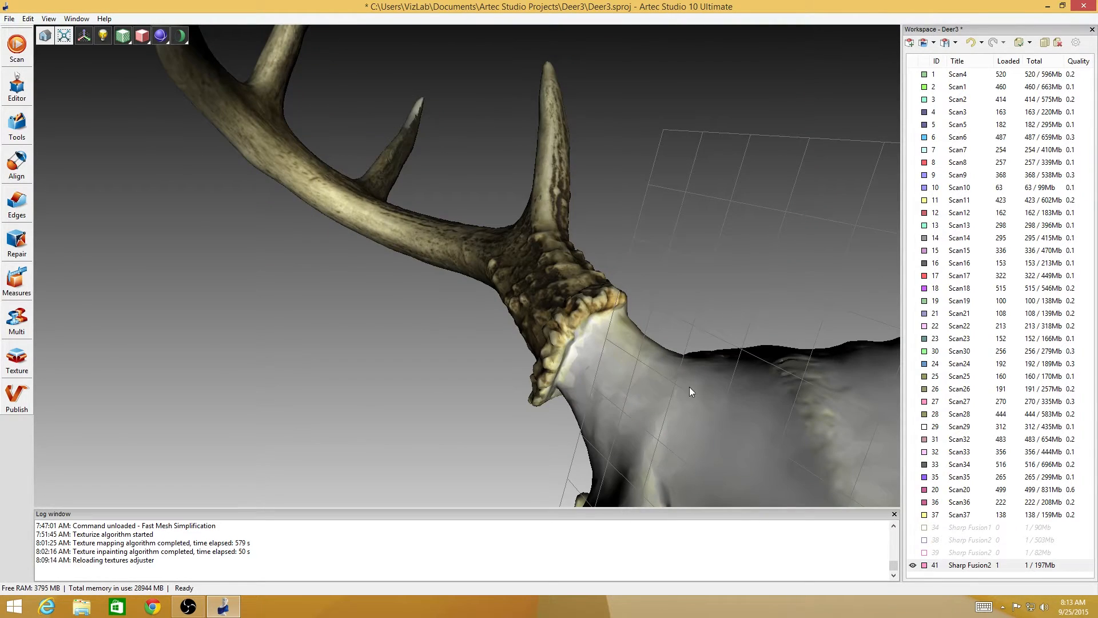
pyautogui.moveTo(716, 382); pyautogui.dragTo(678, 360)
pyautogui.scroll(-8, 629, 273)
pyautogui.moveTo(615, 384); pyautogui.dragTo(596, 318)
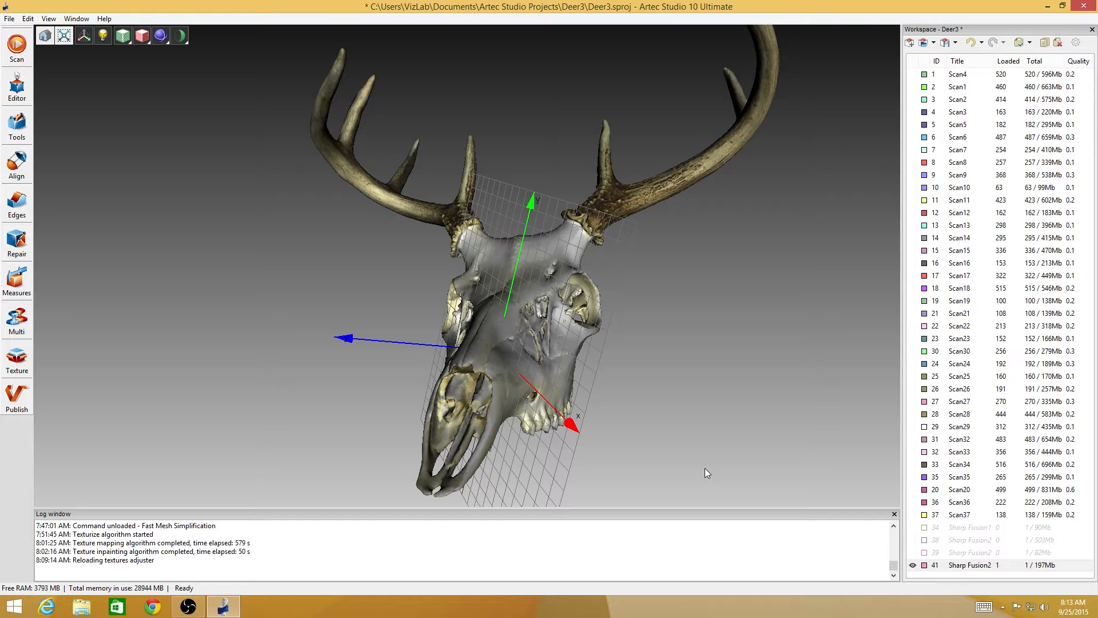
pyautogui.moveTo(524, 317); pyautogui.dragTo(572, 322)
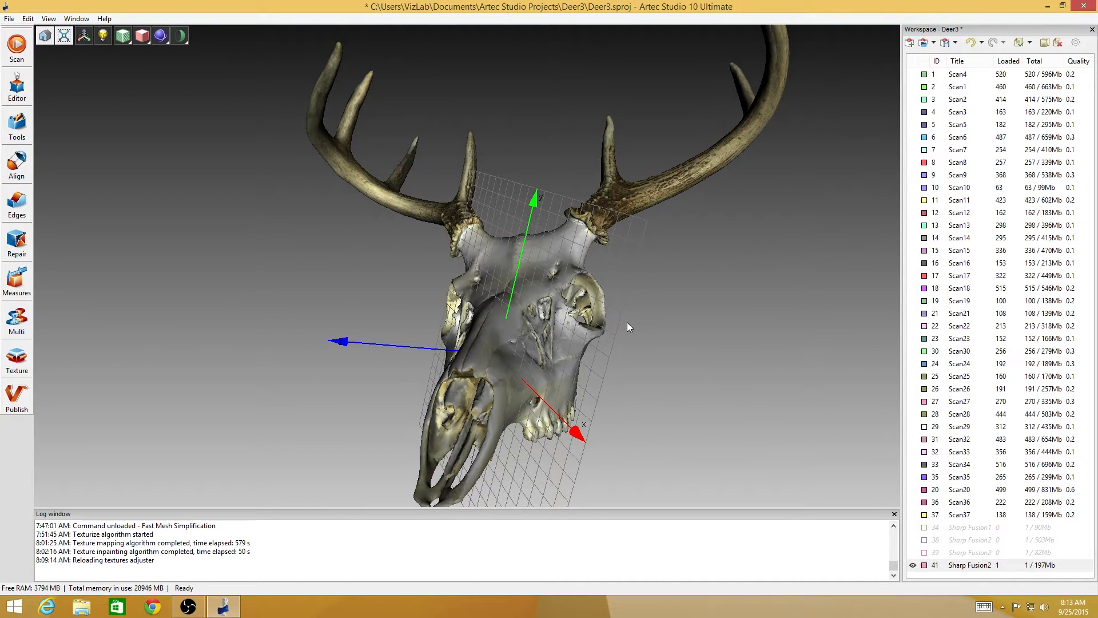